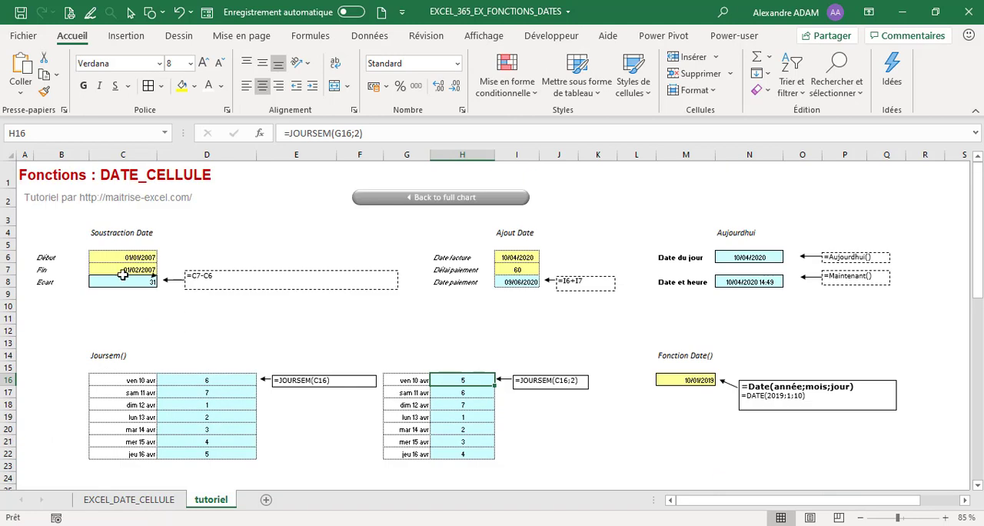
# Step: Examine the date subtraction example in C6:C8, including the formula behind the Ecart cell
pyautogui.click(139, 258)
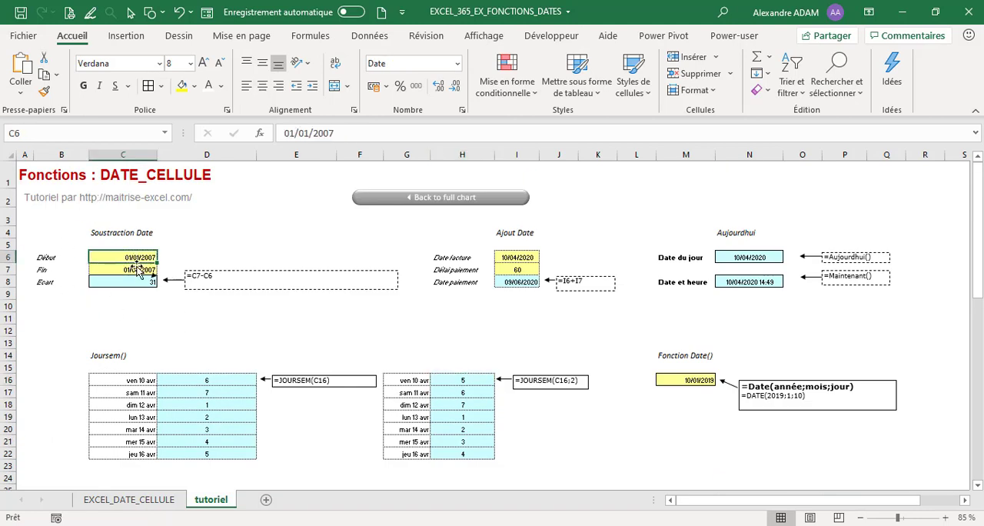
pyautogui.click(140, 270)
pyautogui.click(152, 282)
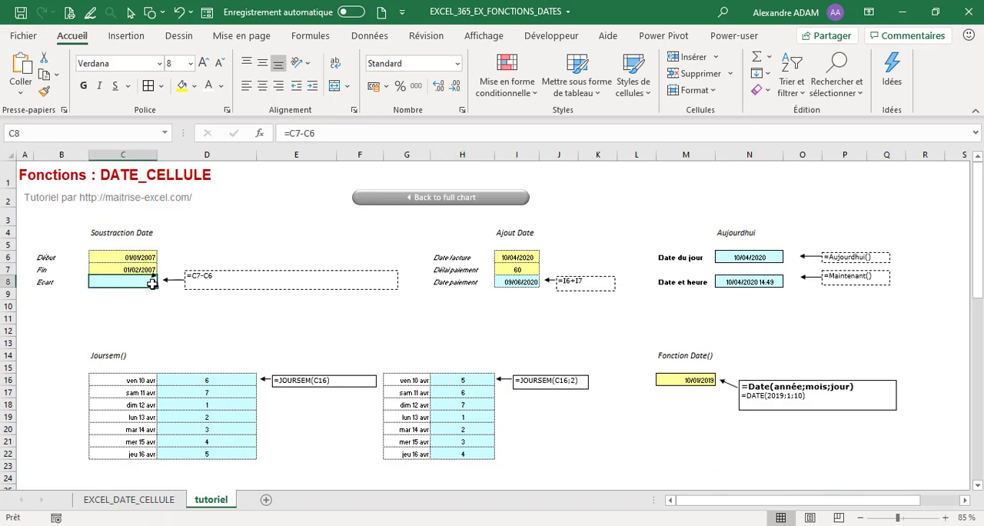
pyautogui.click(324, 132)
pyautogui.press('Escape')
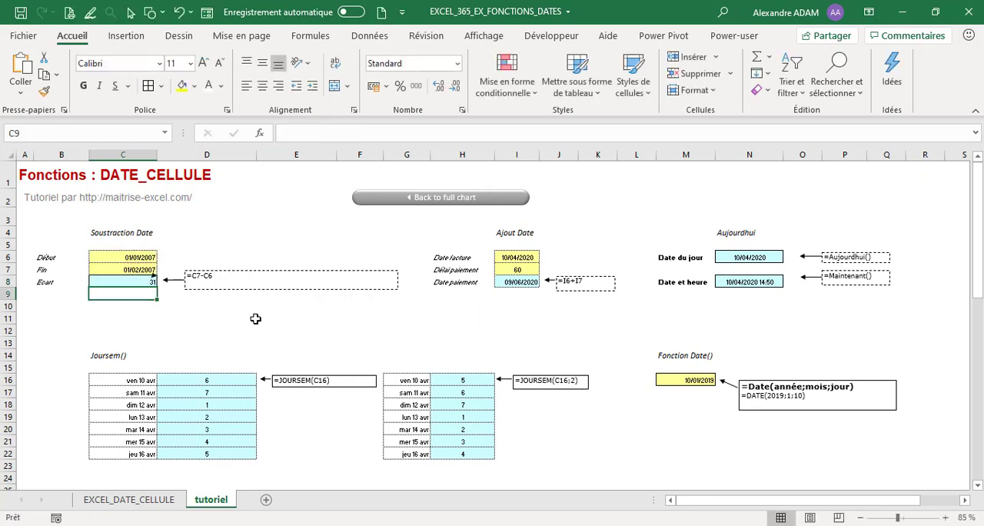
pyautogui.click(346, 131)
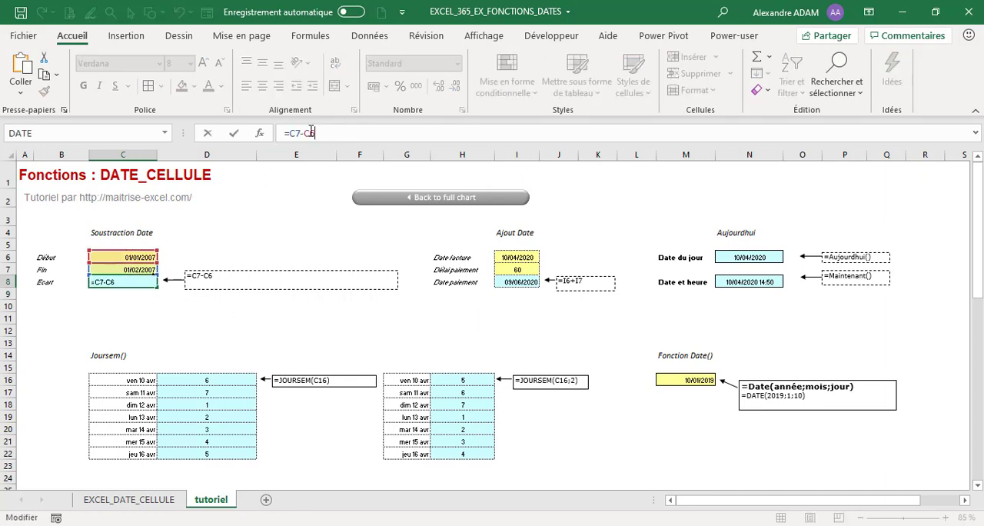
pyautogui.press('Escape')
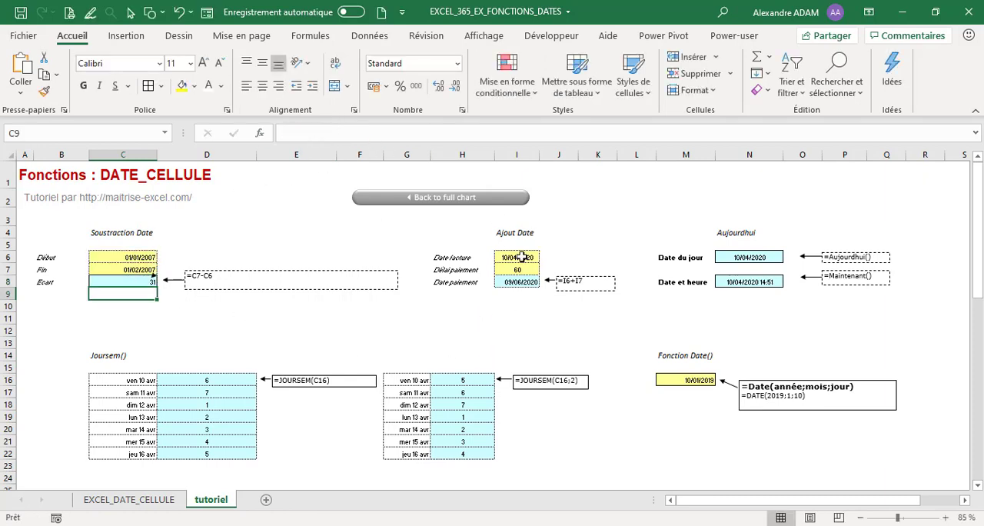
# Step: Examine the date addition example in I6:I8, including the formula that computes the payment date
pyautogui.click(521, 257)
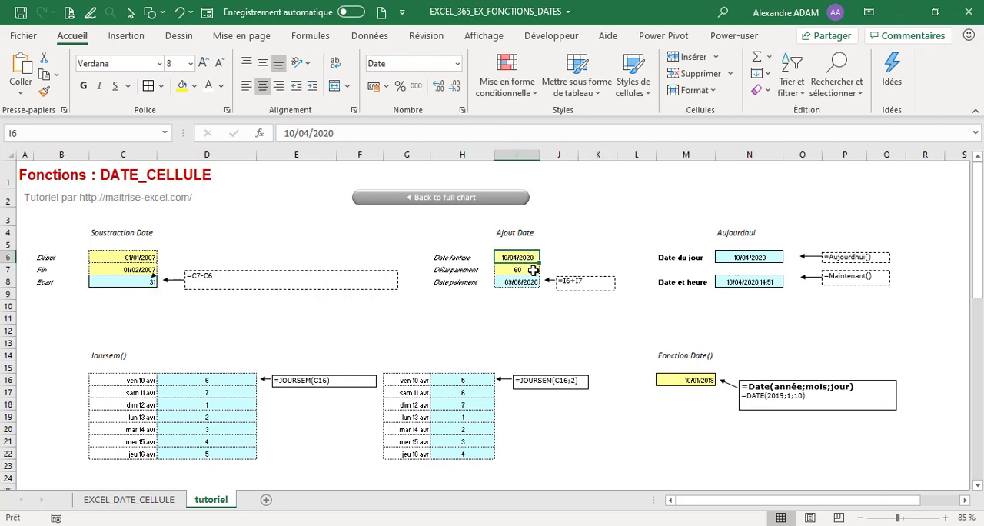
pyautogui.click(533, 269)
pyautogui.click(532, 284)
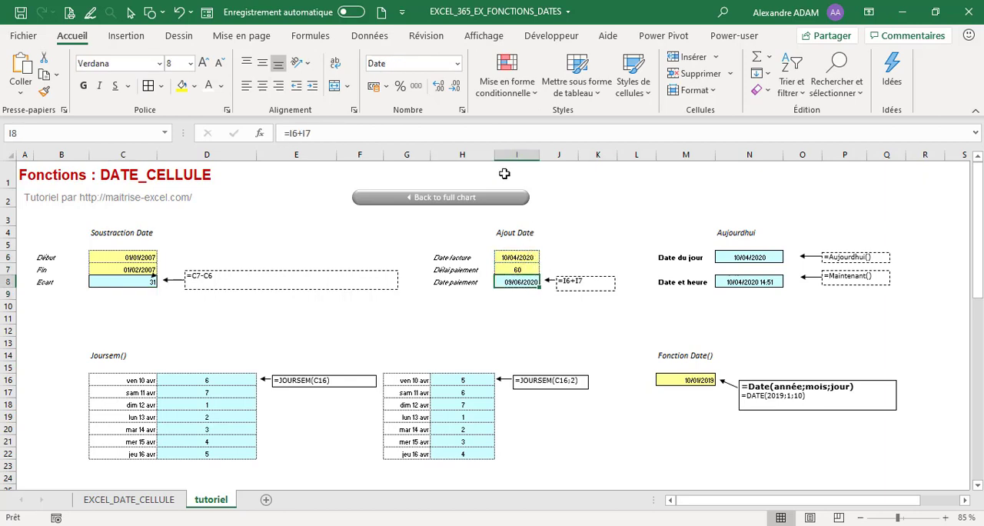
pyautogui.click(417, 133)
pyautogui.press('Return')
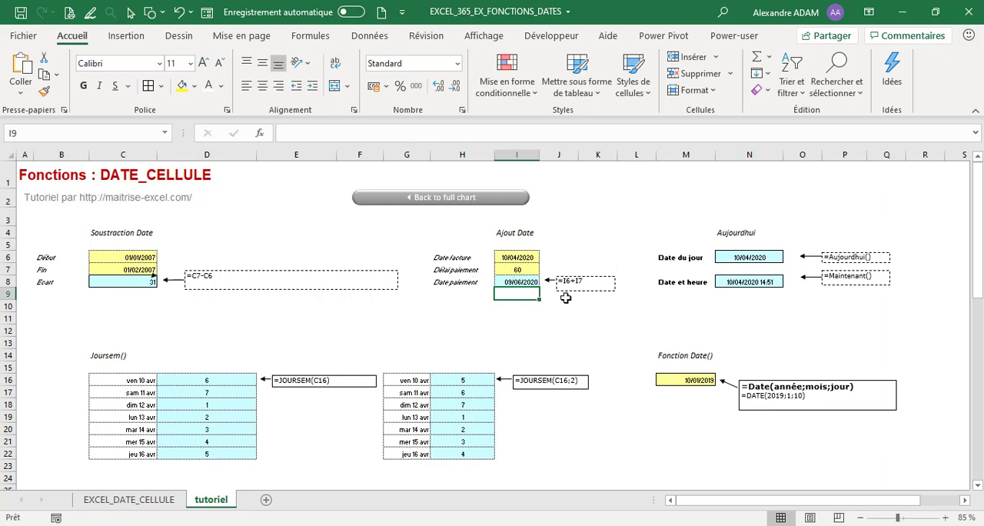
# Step: Inspect the formulas for the current date in N6 and the current date and time in N8
pyautogui.click(757, 254)
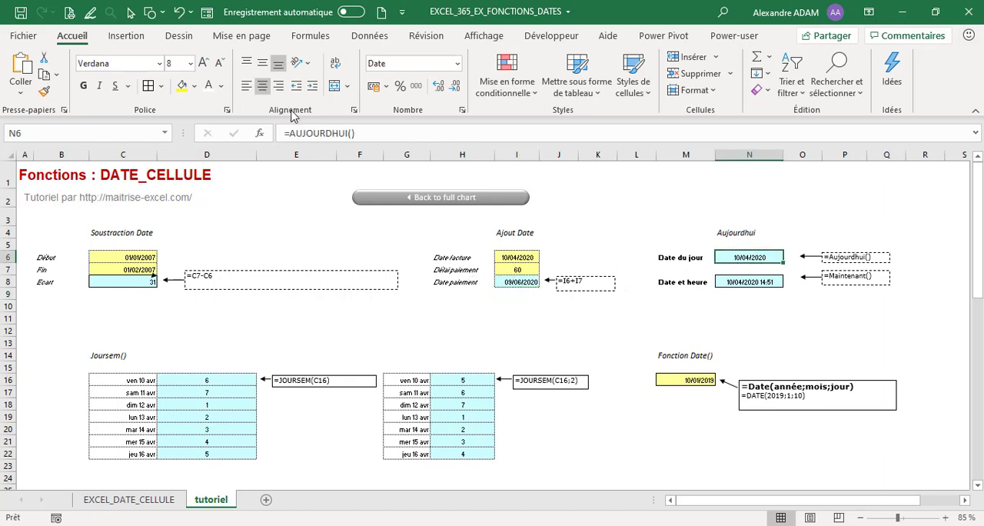
pyautogui.moveTo(381, 136); pyautogui.dragTo(285, 133)
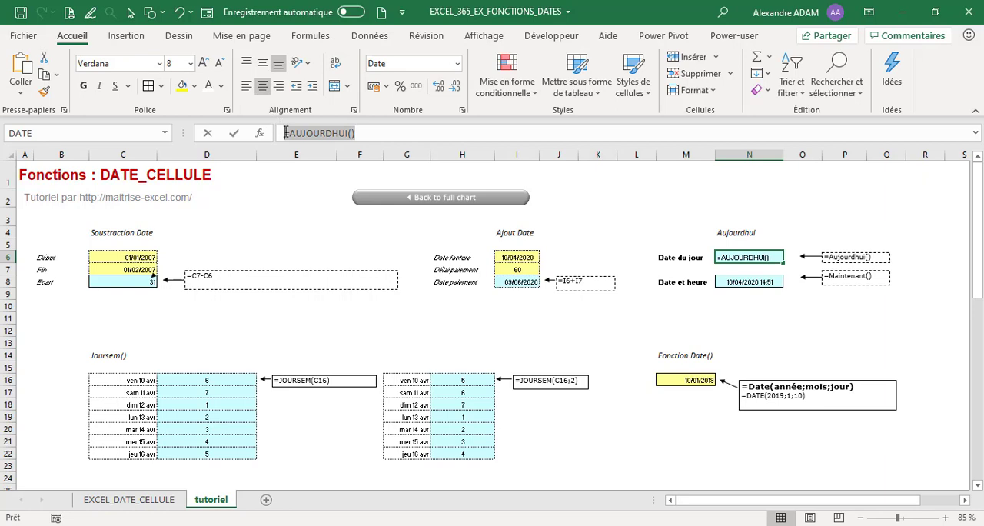
pyautogui.click(375, 137)
pyautogui.press('Return')
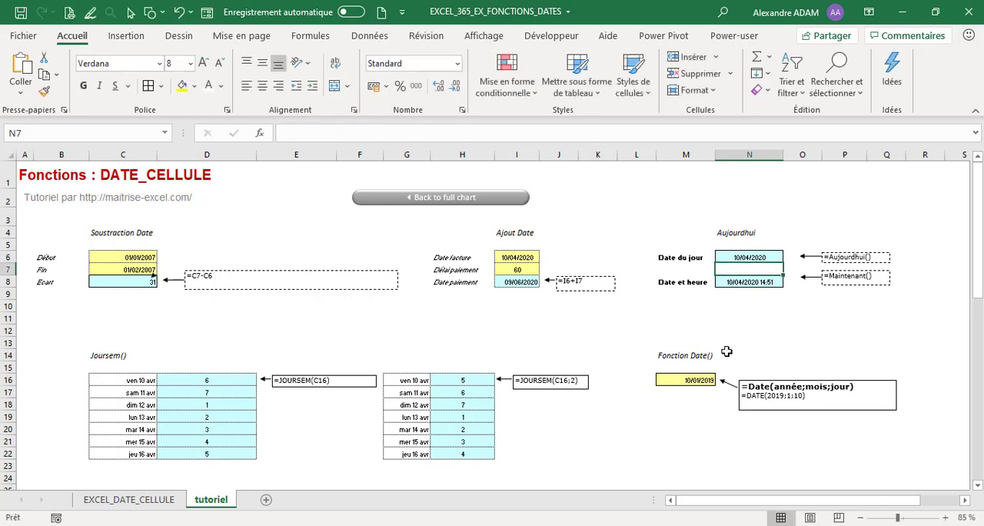
pyautogui.click(738, 282)
pyautogui.moveTo(415, 138); pyautogui.dragTo(243, 126)
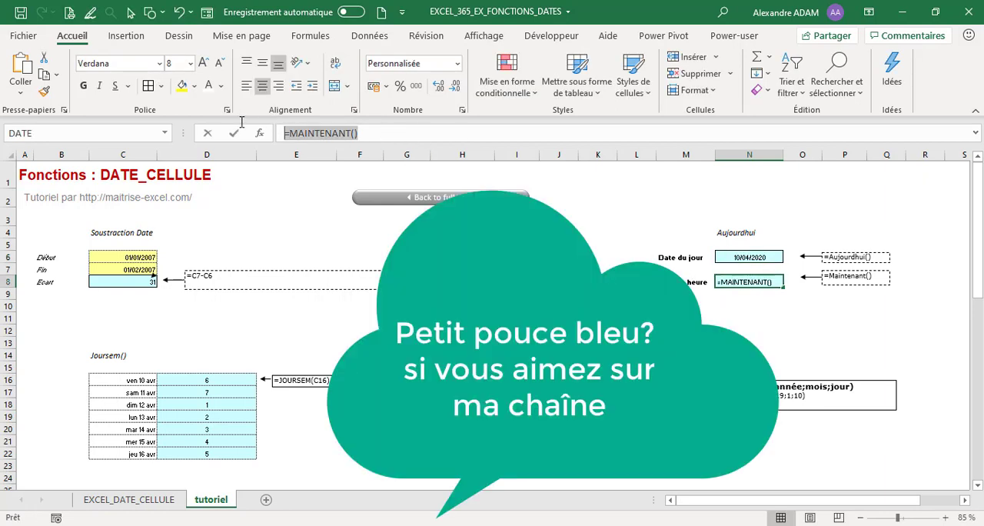
pyautogui.press('Return')
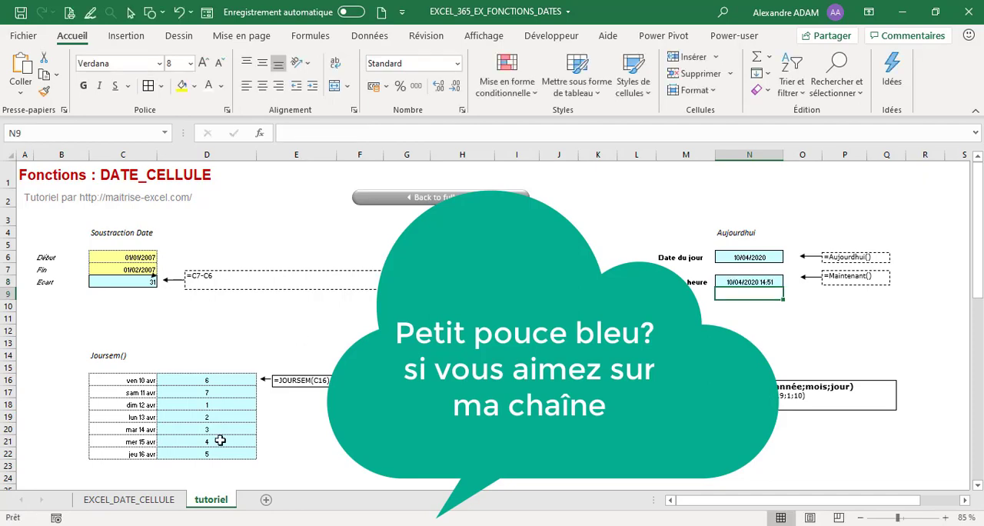
# Step: Inspect the single-argument JOURSEM formula in D16 and compare the weekday numbers in the cells beneath it
pyautogui.scroll(-5, 224, 343)
pyautogui.scroll(5, 205, 399)
pyautogui.click(209, 380)
pyautogui.click(368, 131)
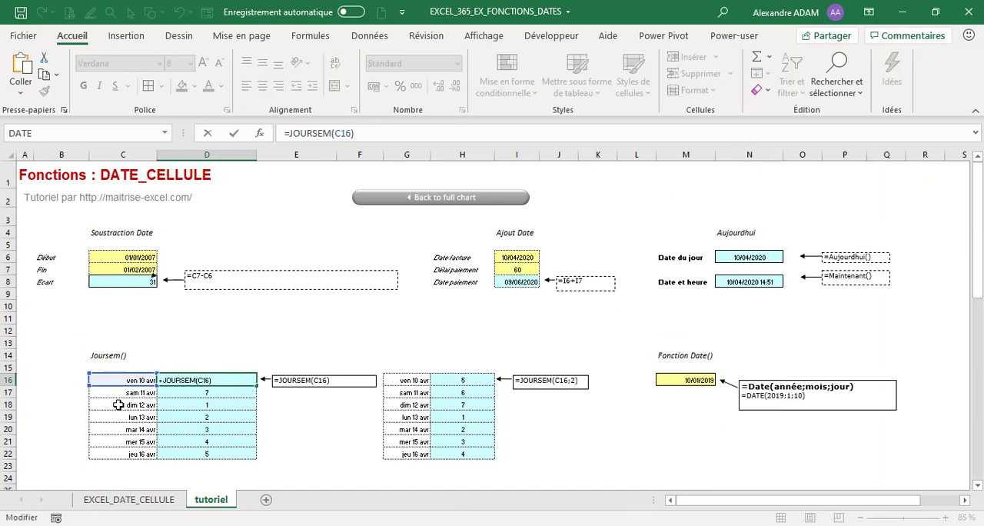
pyautogui.press('Return')
pyautogui.click(208, 378)
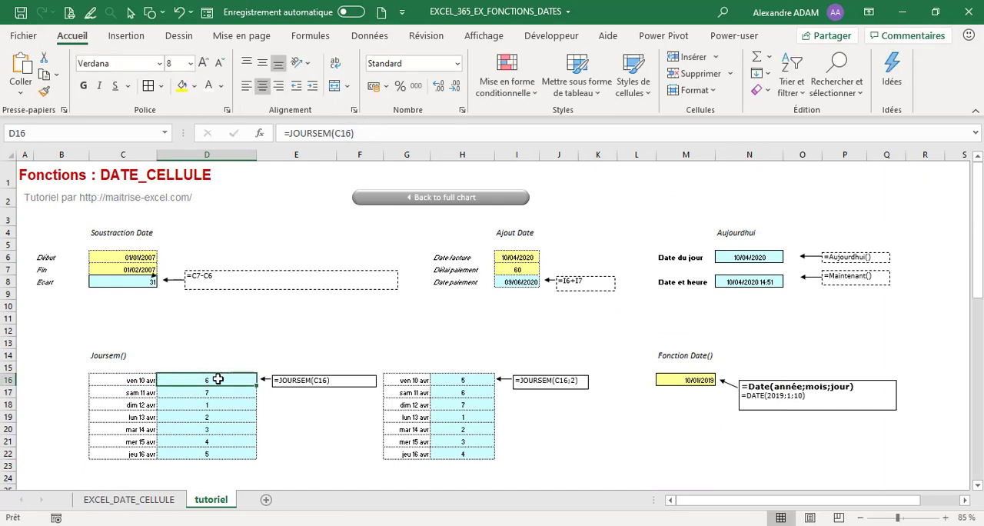
pyautogui.click(222, 397)
pyautogui.click(222, 384)
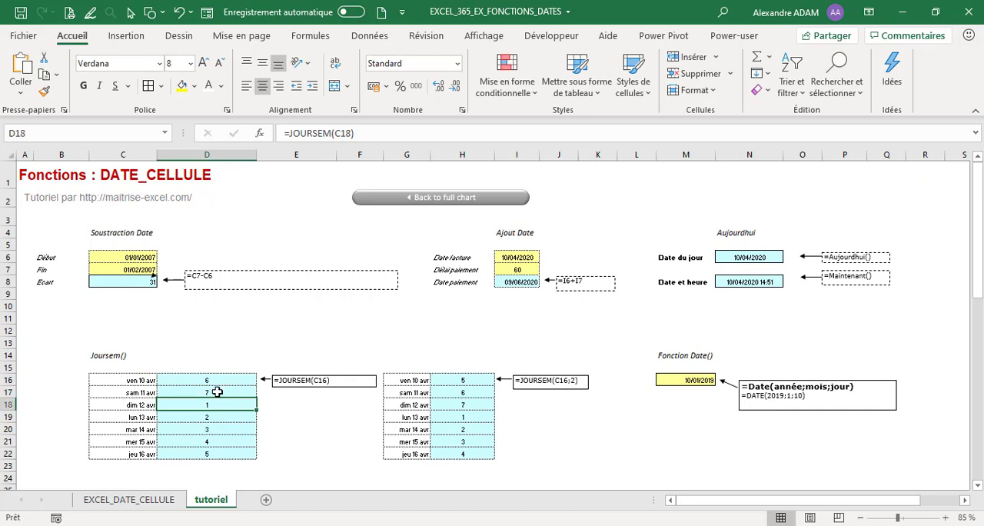
pyautogui.click(221, 394)
pyautogui.click(225, 402)
# Step: Review the Type_retour argument of H16's JOURSEM formula in the function arguments dialog, then check the weekday numbers in H16:H22
pyautogui.click(478, 380)
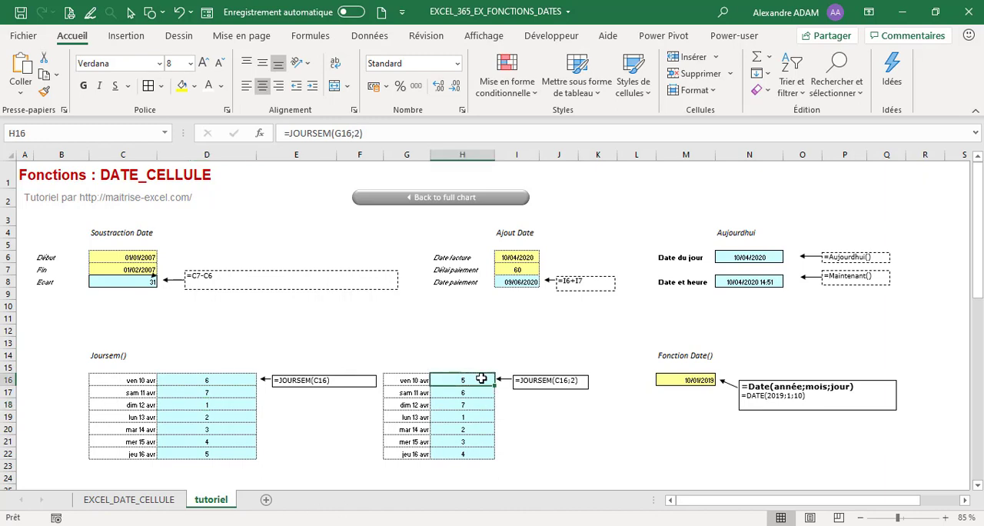
pyautogui.click(355, 135)
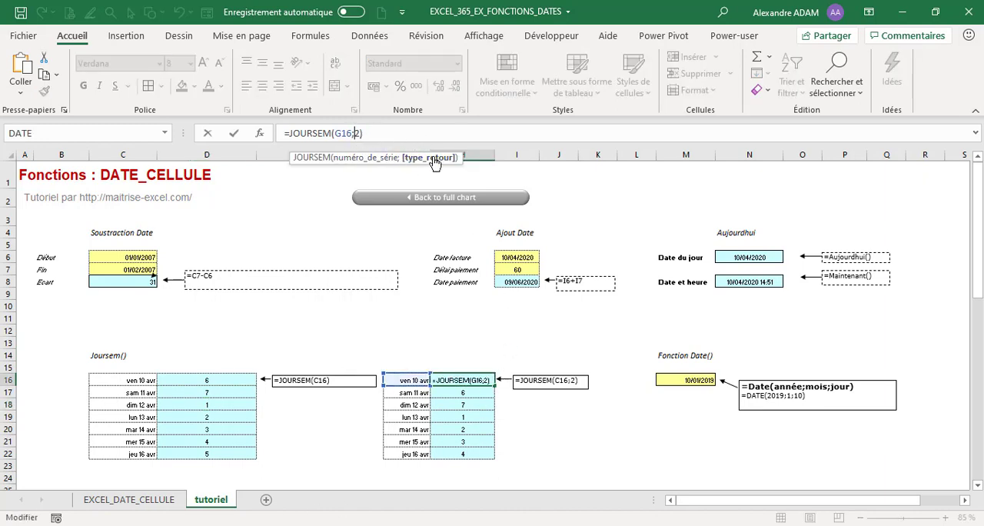
pyautogui.click(260, 135)
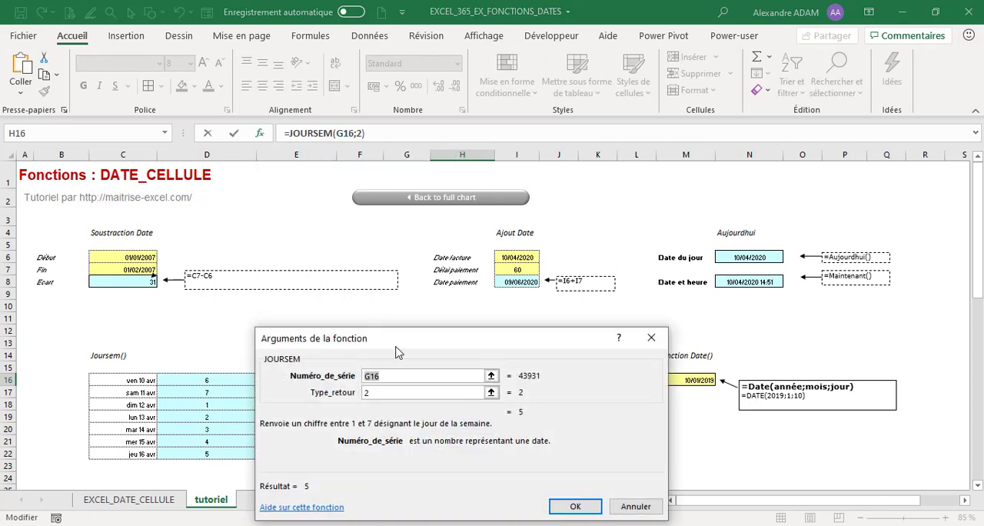
pyautogui.moveTo(396, 344); pyautogui.dragTo(302, 233)
pyautogui.click(292, 282)
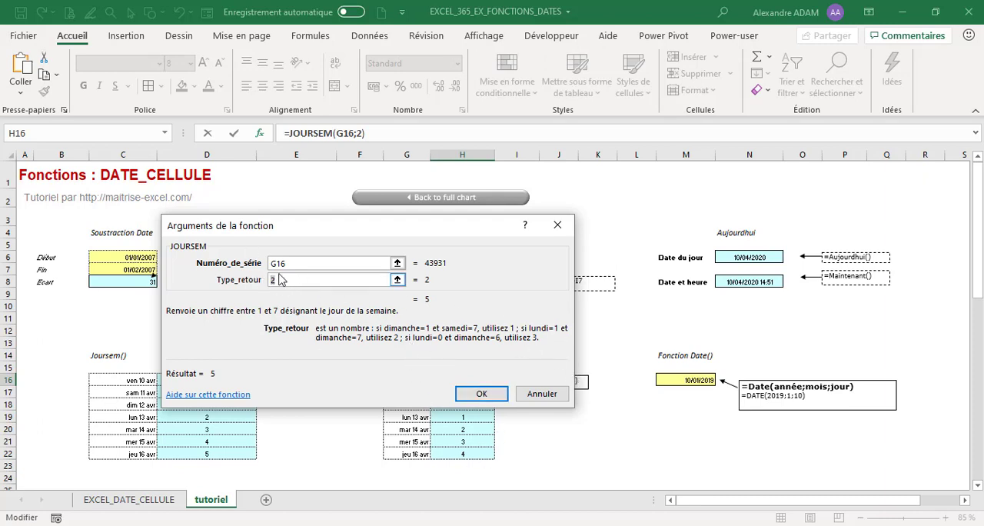
pyautogui.click(482, 393)
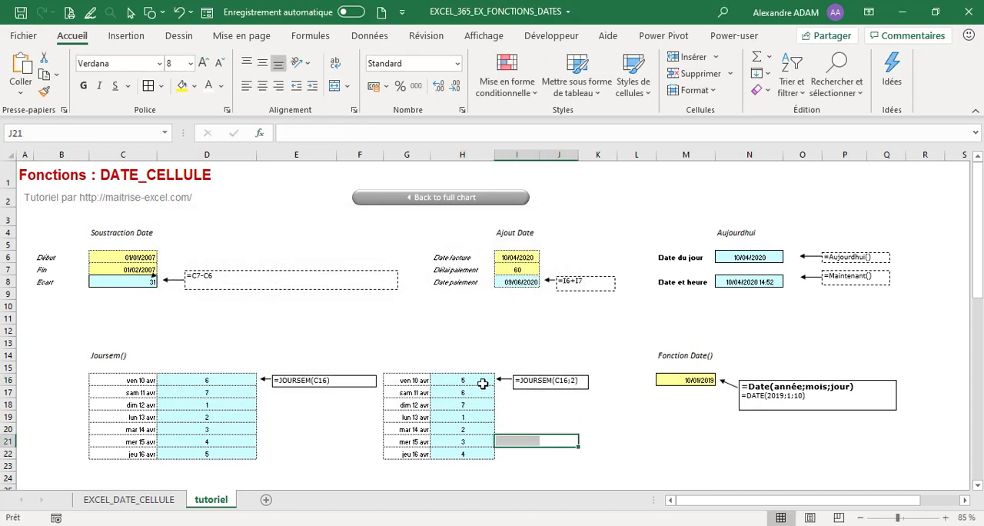
pyautogui.moveTo(495, 385); pyautogui.dragTo(471, 455)
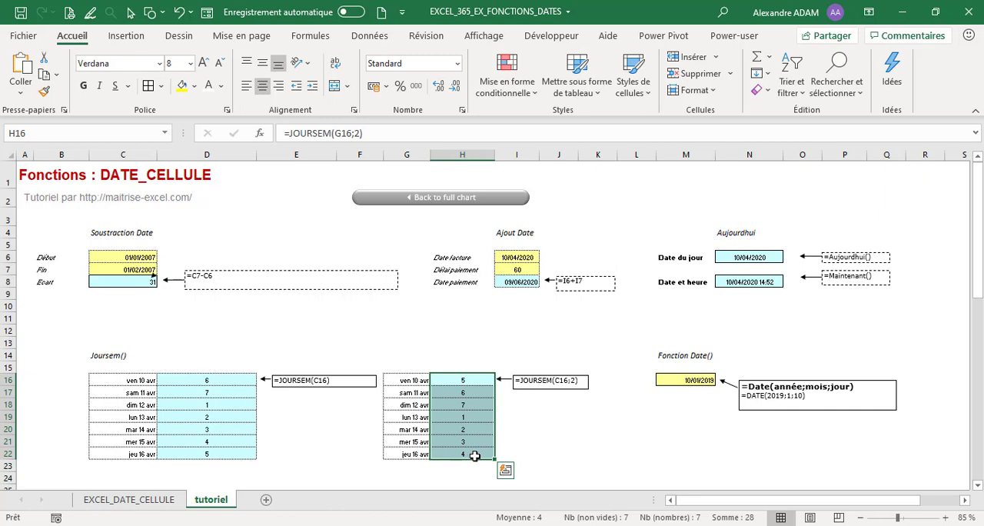
pyautogui.click(609, 452)
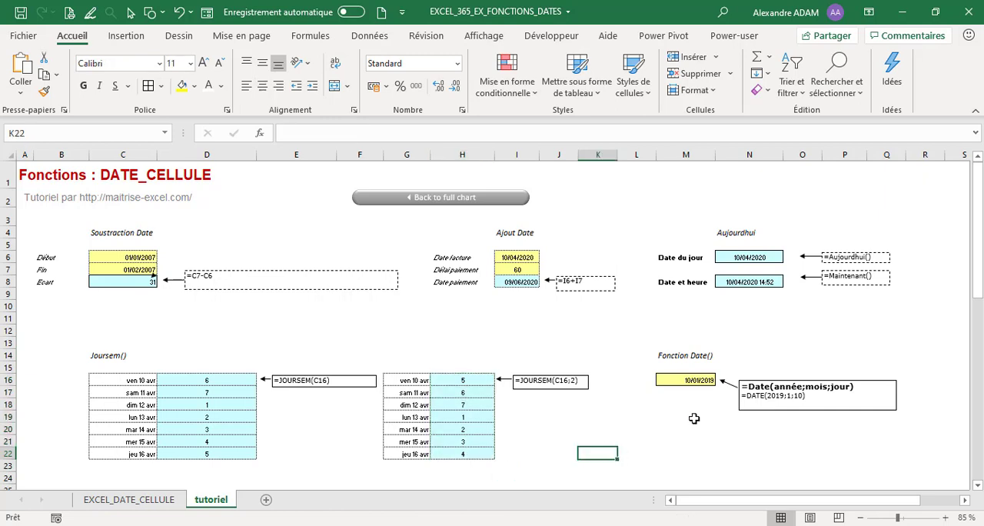
# Step: Inspect the DATE formula in M16 and view the age calculation and invoice due-date examples further down the sheet
pyautogui.click(695, 379)
pyautogui.click(382, 133)
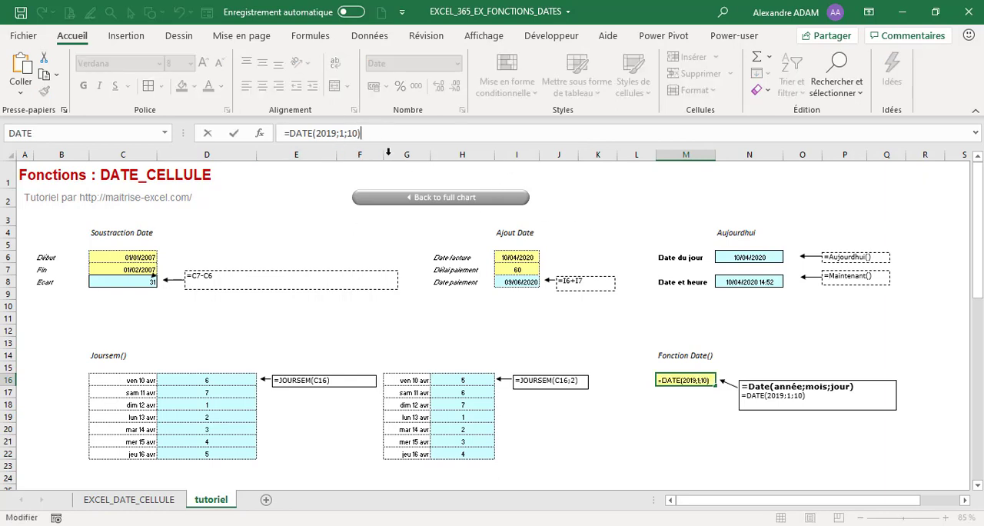
pyautogui.press('Return')
pyautogui.click(704, 426)
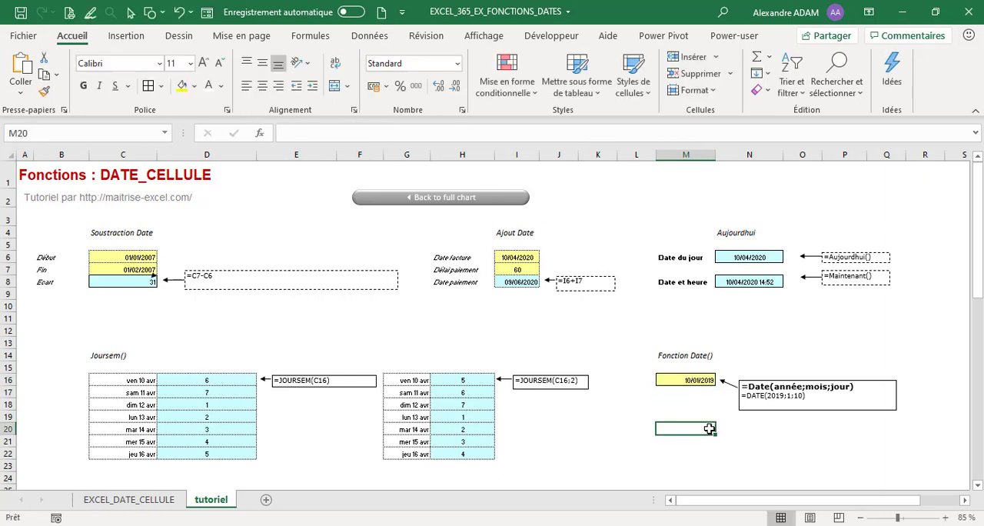
pyautogui.scroll(-3, 684, 405)
pyautogui.scroll(-1, 490, 408)
pyautogui.scroll(1, 295, 404)
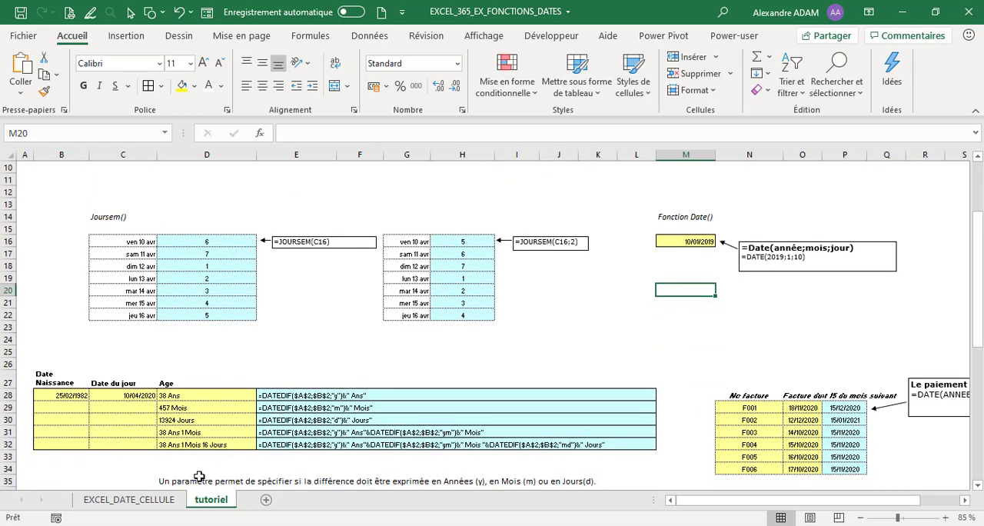
# Step: Switch to the EXCEL_DATE_CELLULE sheet and check the first pair of dates in E5 and F5
pyautogui.click(170, 501)
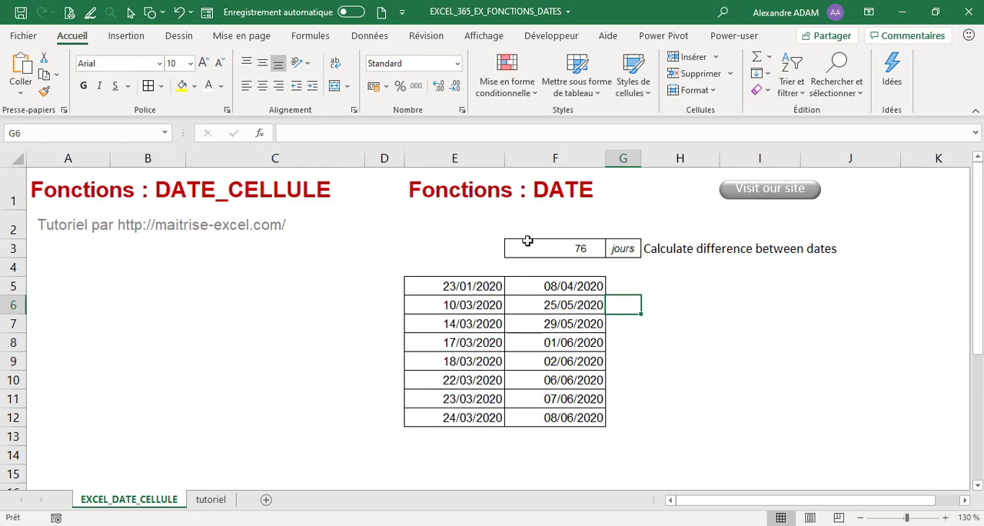
pyautogui.click(471, 288)
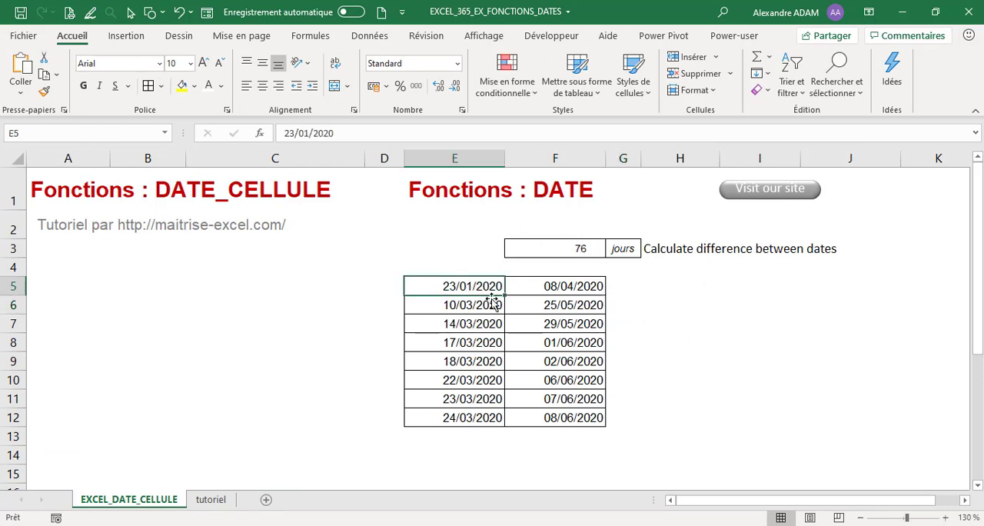
pyautogui.click(550, 286)
# Step: Enter =DATEDIF(E5;F5;"d") in H5 to calculate the number of days between the first pair of dates
pyautogui.click(669, 290)
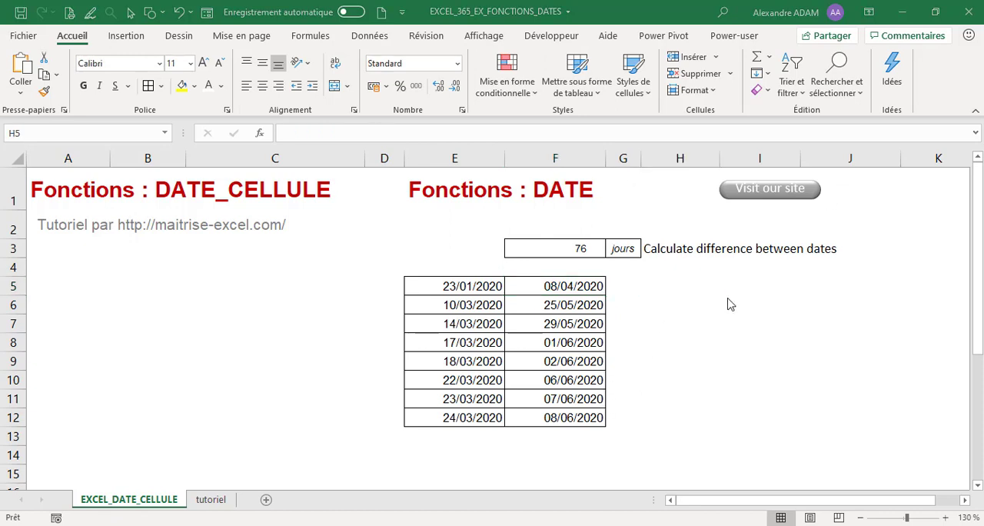
pyautogui.doubleClick(691, 289)
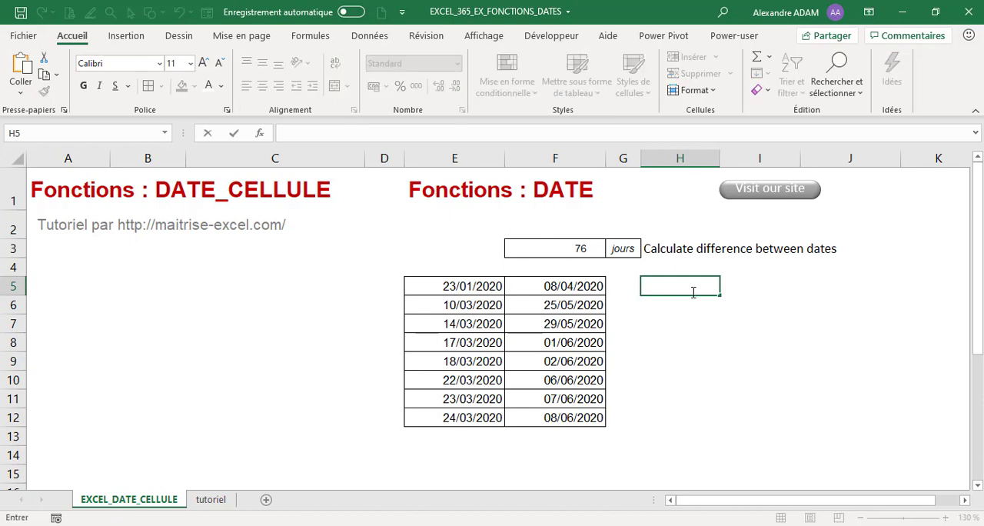
pyautogui.write('=date')
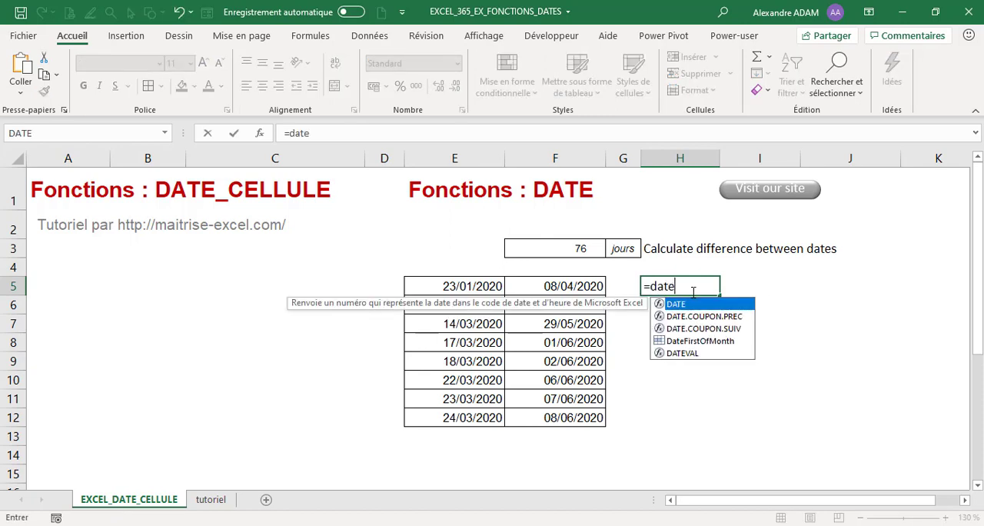
pyautogui.write('DIF')
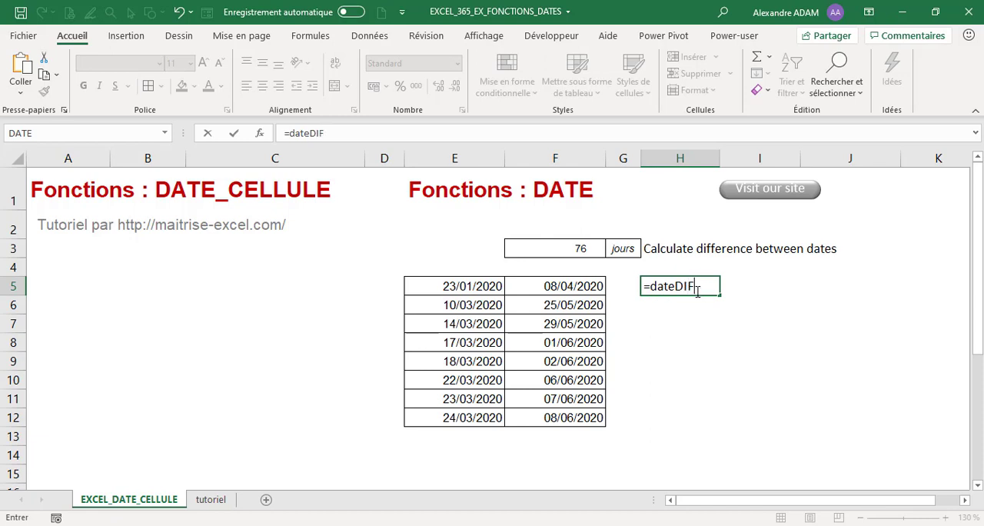
pyautogui.write('(')
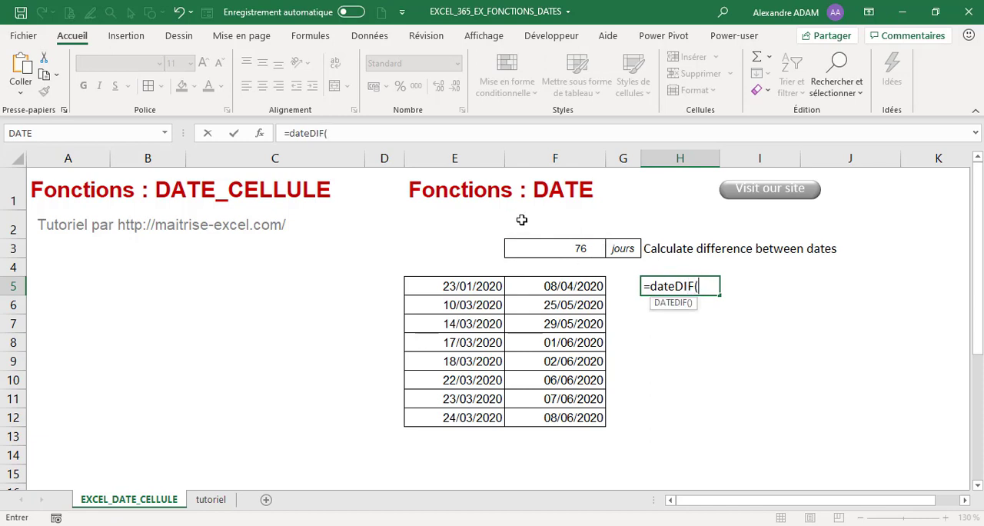
pyautogui.click(437, 286)
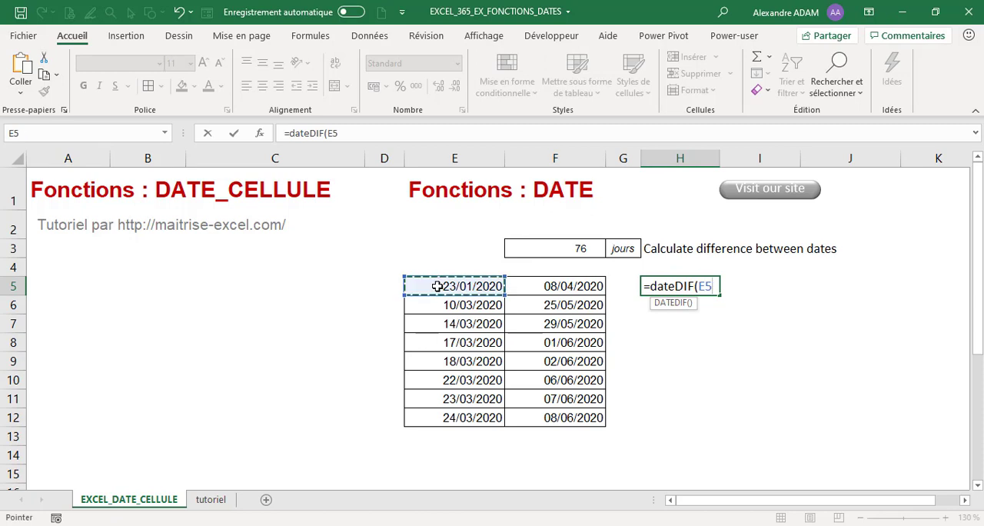
pyautogui.write(';')
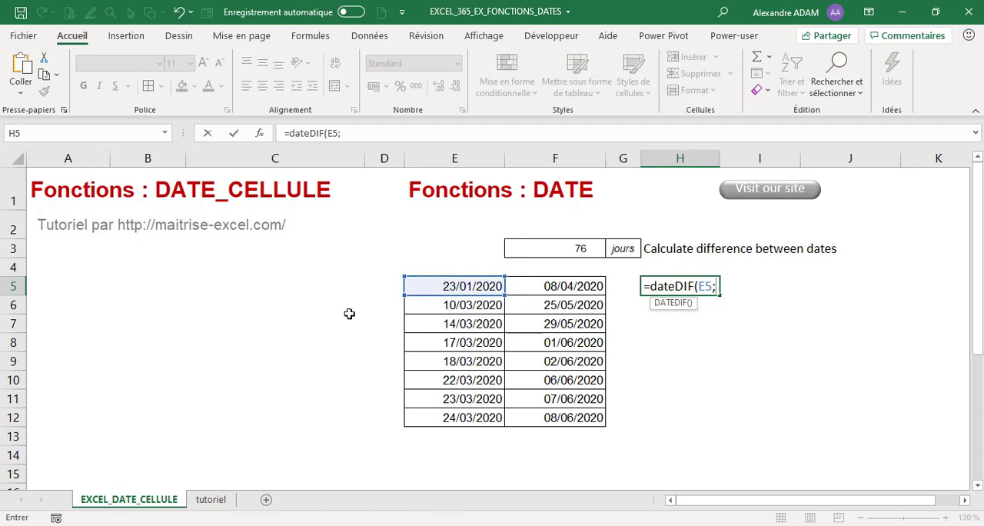
pyautogui.click(547, 286)
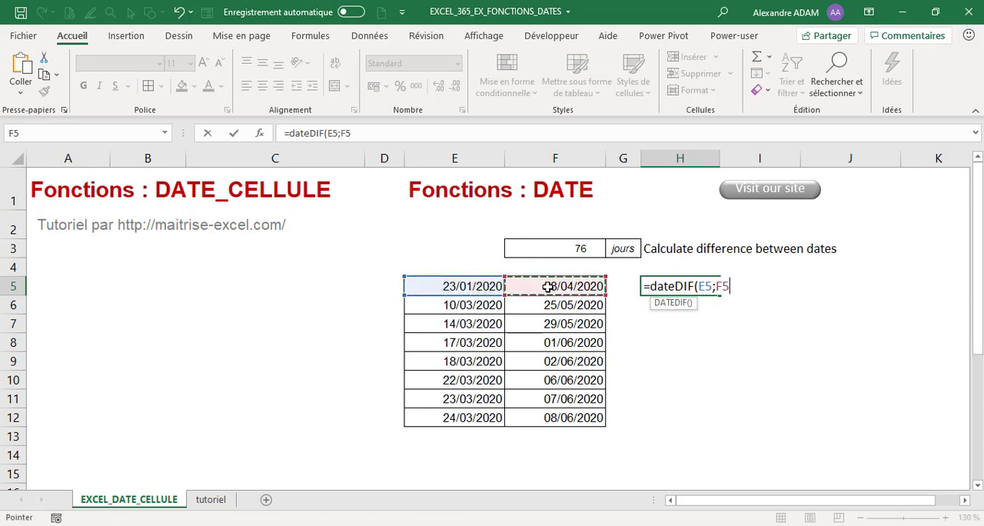
pyautogui.write(';"d')
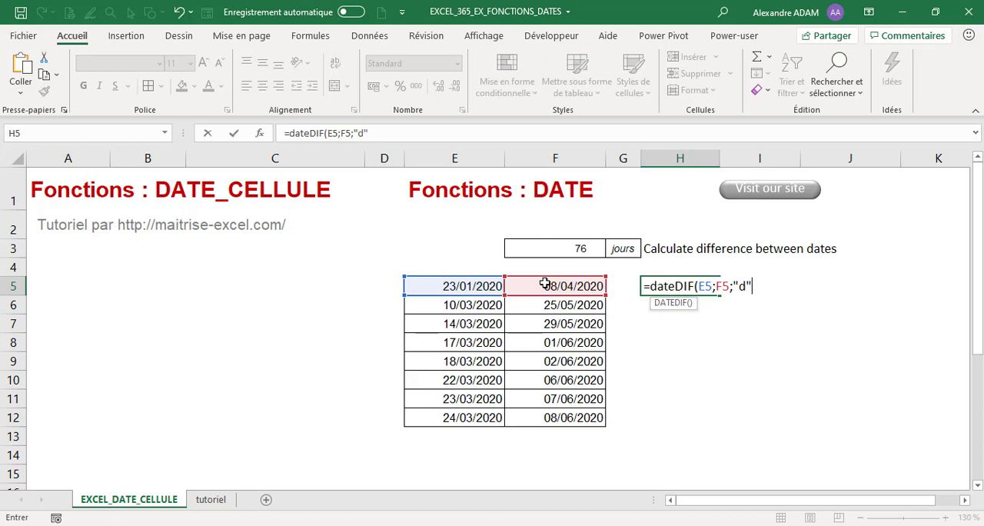
pyautogui.write('")')
pyautogui.press('Return')
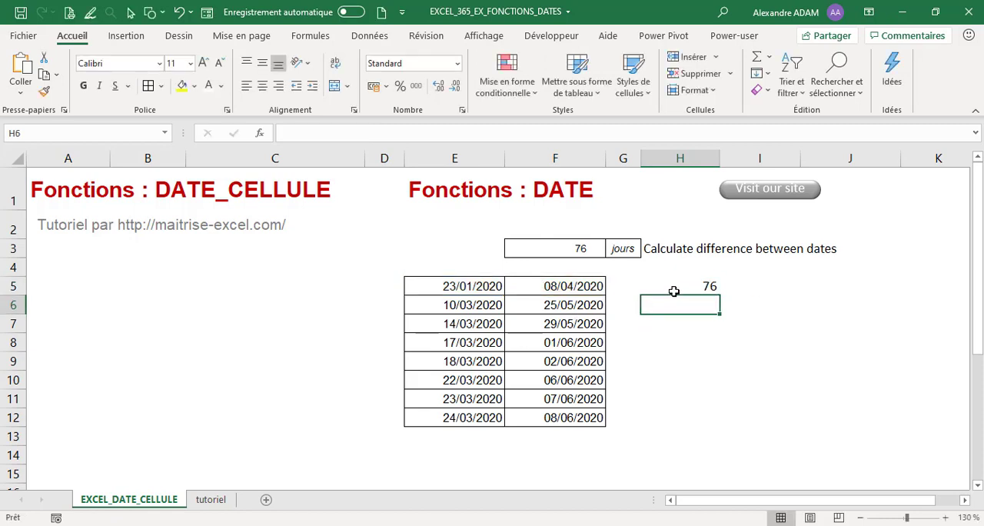
# Step: Append &" jours" to the DATEDIF formula in H5 so the day count carries its unit
pyautogui.click(676, 286)
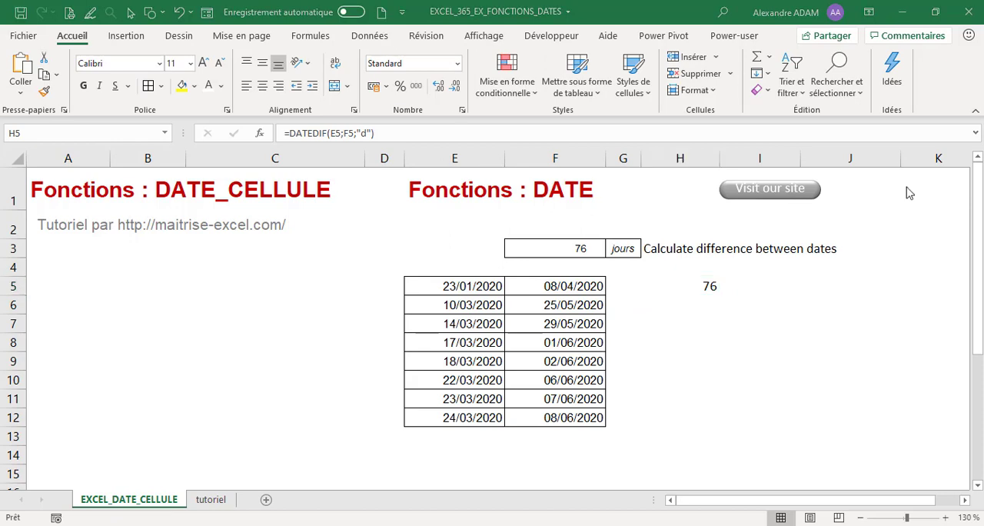
pyautogui.click(709, 280)
pyautogui.click(392, 133)
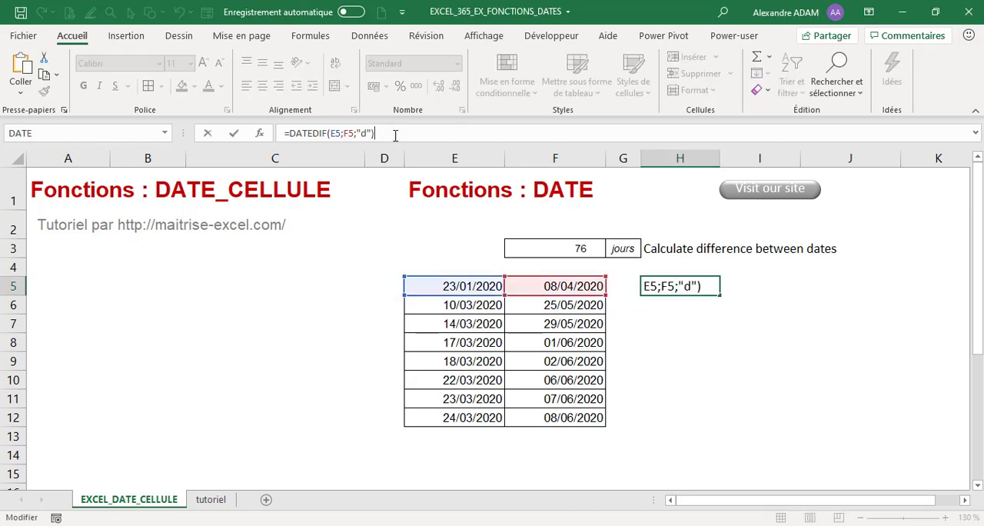
pyautogui.write('&')
pyautogui.write('" jours')
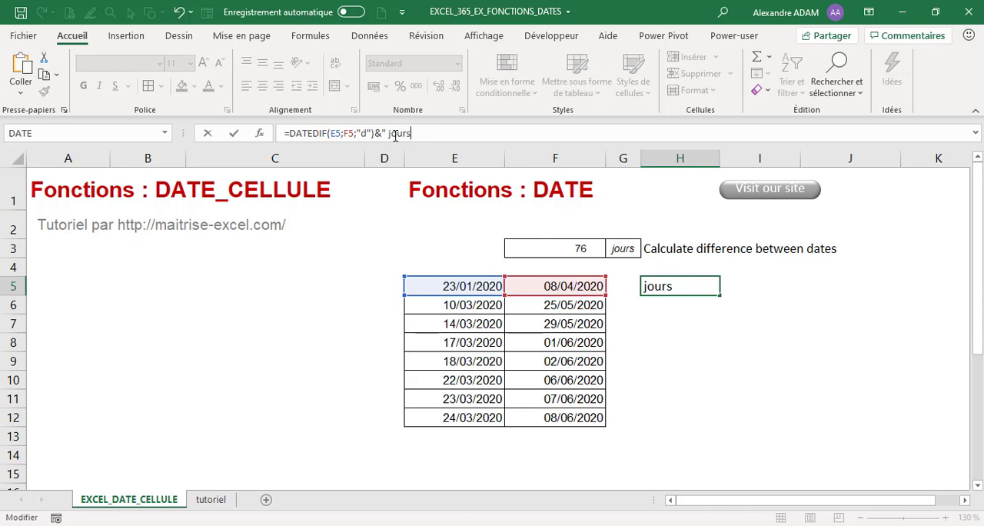
pyautogui.write('"')
pyautogui.press('Return')
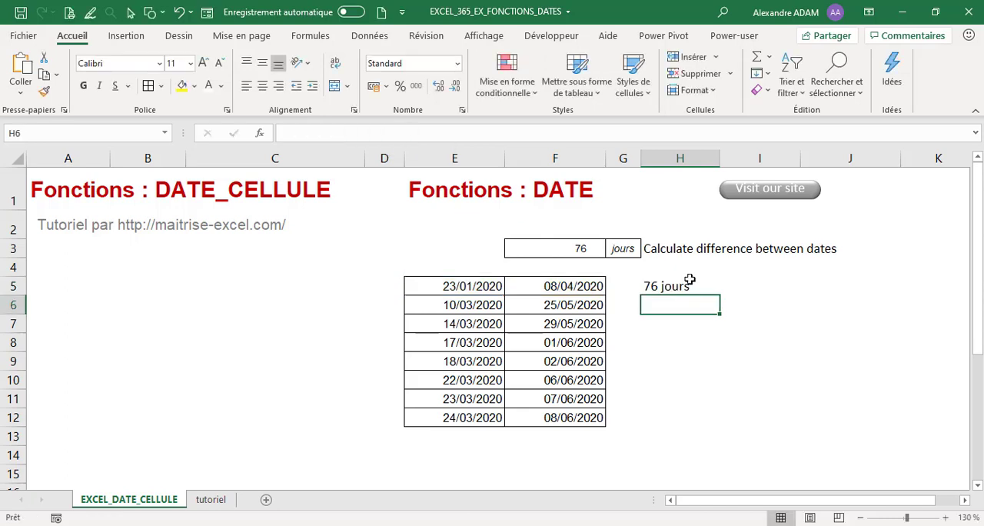
# Step: Fill the H5 formula down to H12, and clear the contents of H5:H12 after checking the results
pyautogui.click(690, 286)
pyautogui.moveTo(720, 293); pyautogui.dragTo(719, 425)
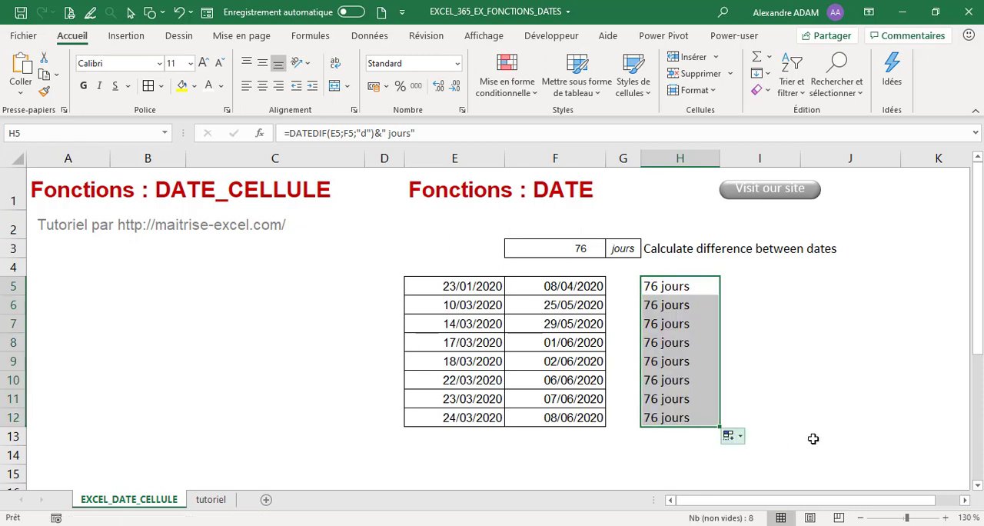
pyautogui.click(695, 288)
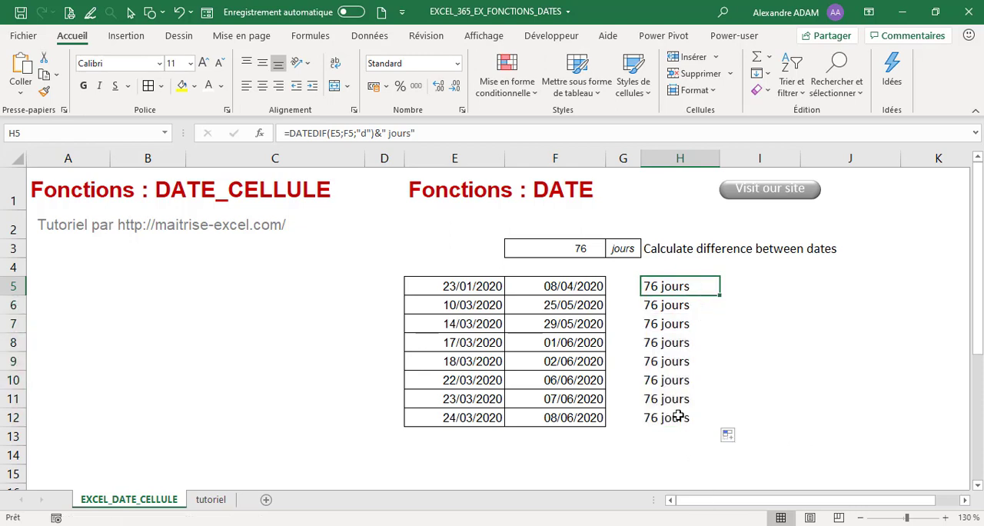
pyautogui.moveTo(676, 415); pyautogui.dragTo(658, 287)
pyautogui.press('Delete')
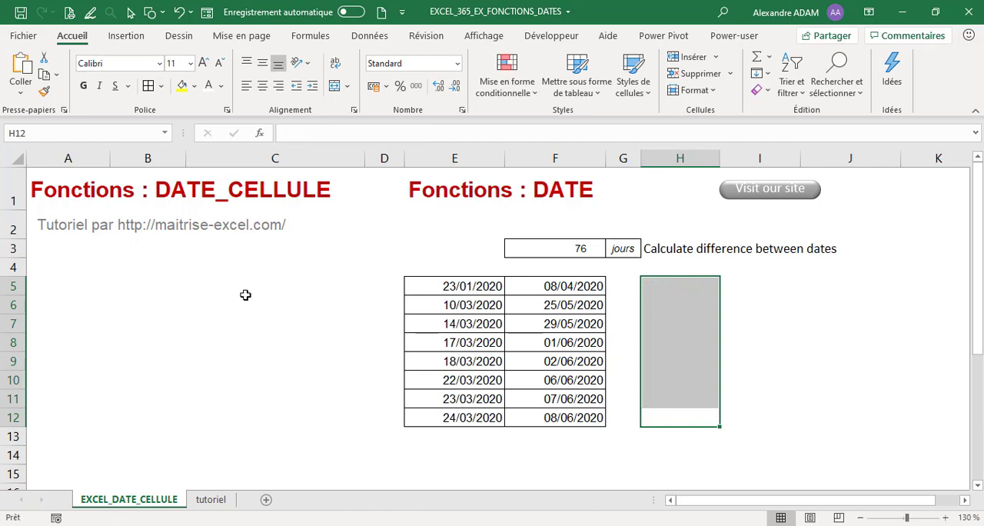
# Step: Enter =DATEDIF(E5;F5;"y") in H5 to calculate the full years between the first pair of dates
pyautogui.click(659, 283)
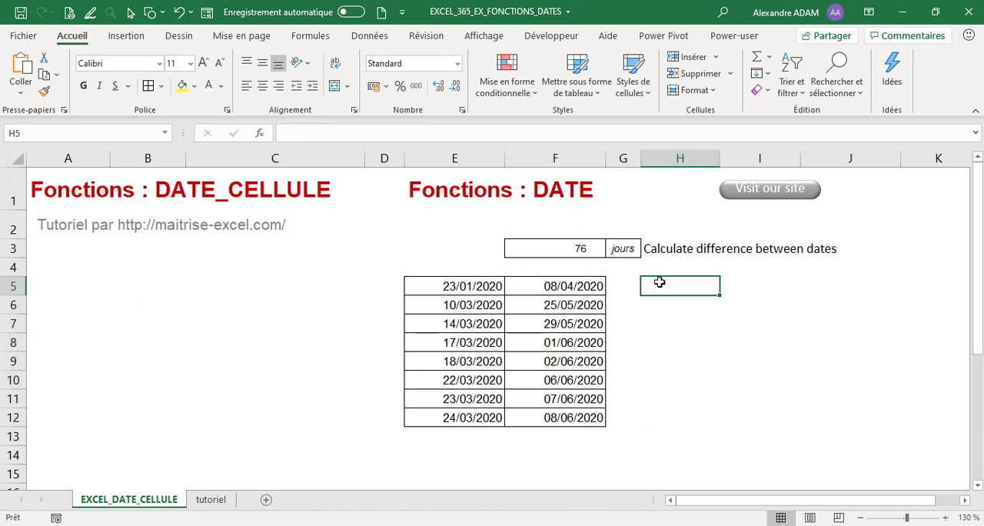
pyautogui.click(327, 137)
pyautogui.write(')')
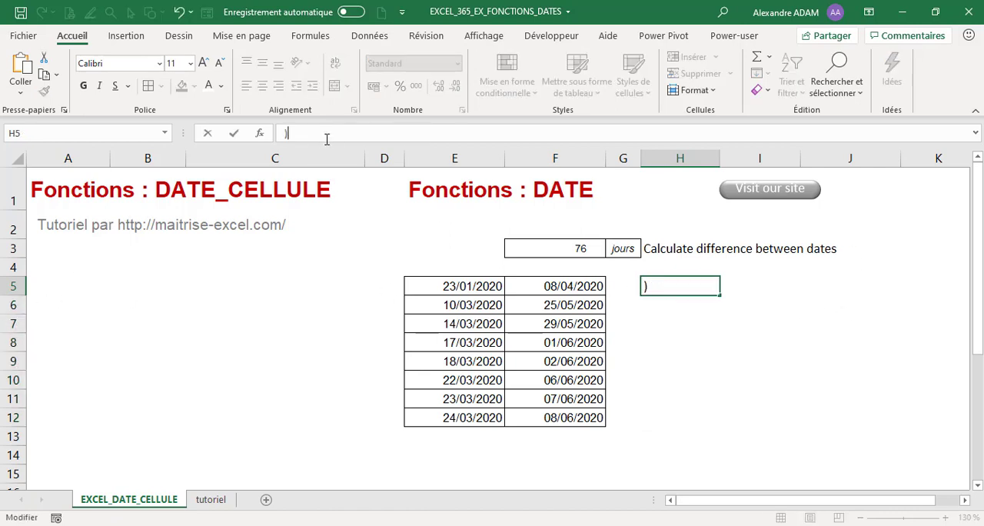
pyautogui.press('BackSpace')
pyautogui.write('=DATE')
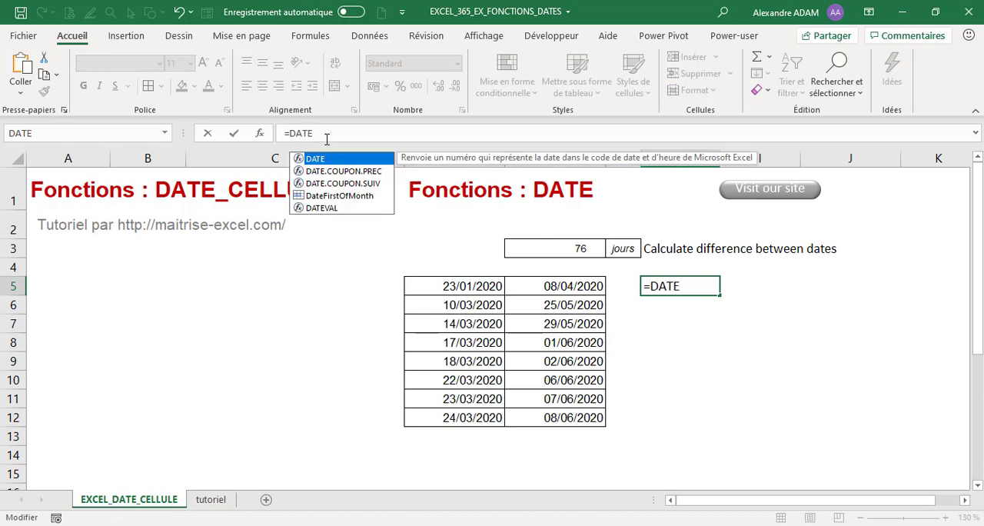
pyautogui.write('DIF')
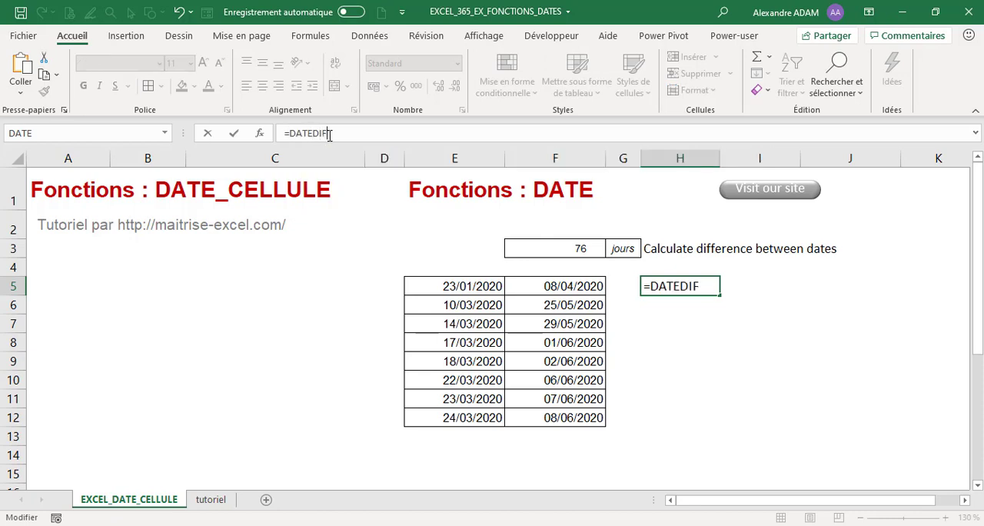
pyautogui.write('(')
pyautogui.click(461, 286)
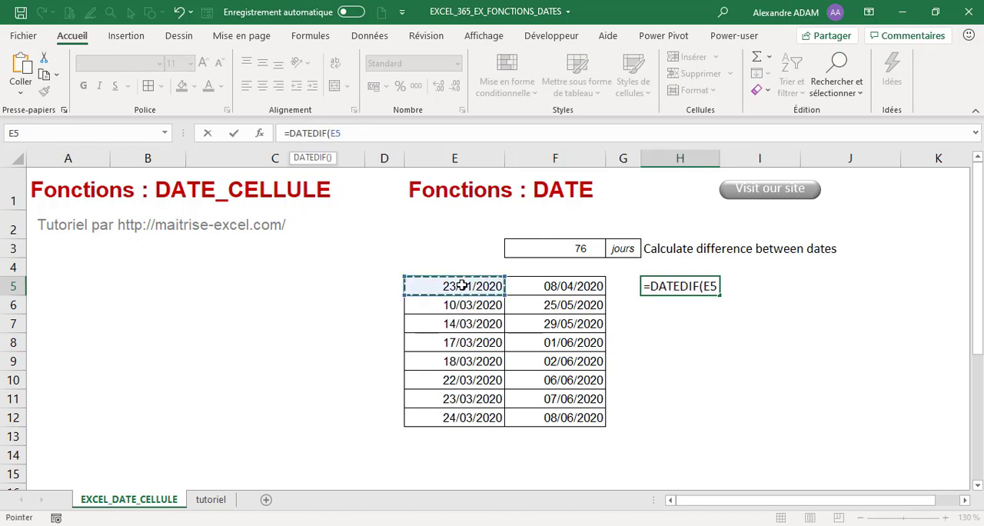
pyautogui.write(';')
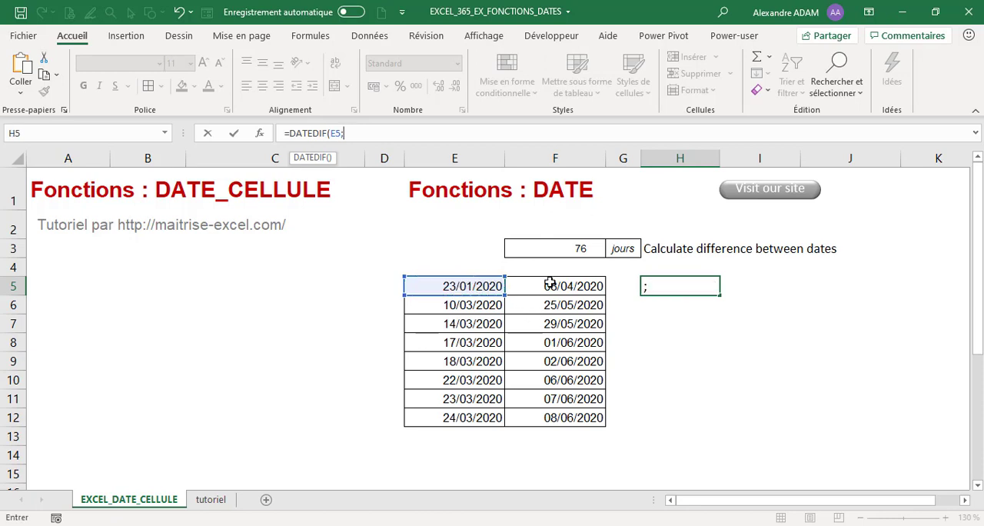
pyautogui.click(549, 282)
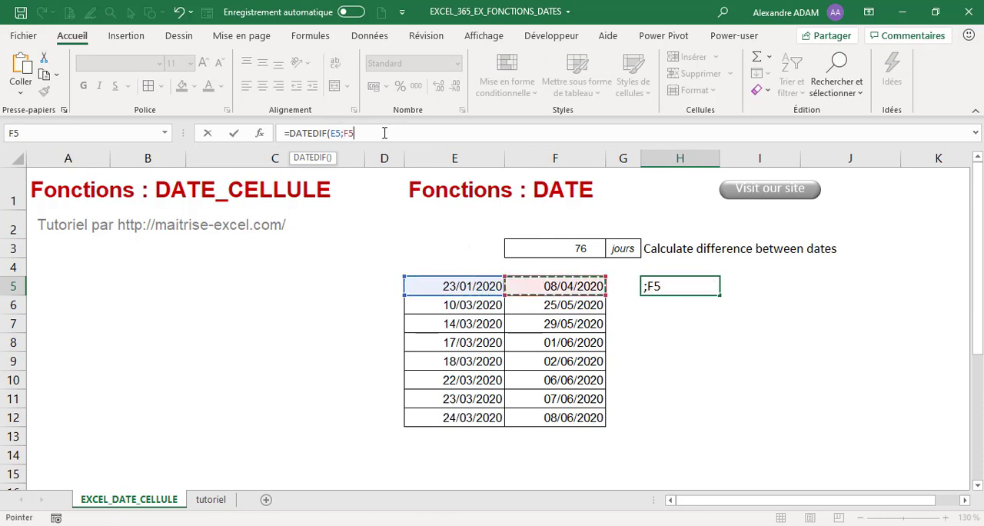
pyautogui.write(';"y')
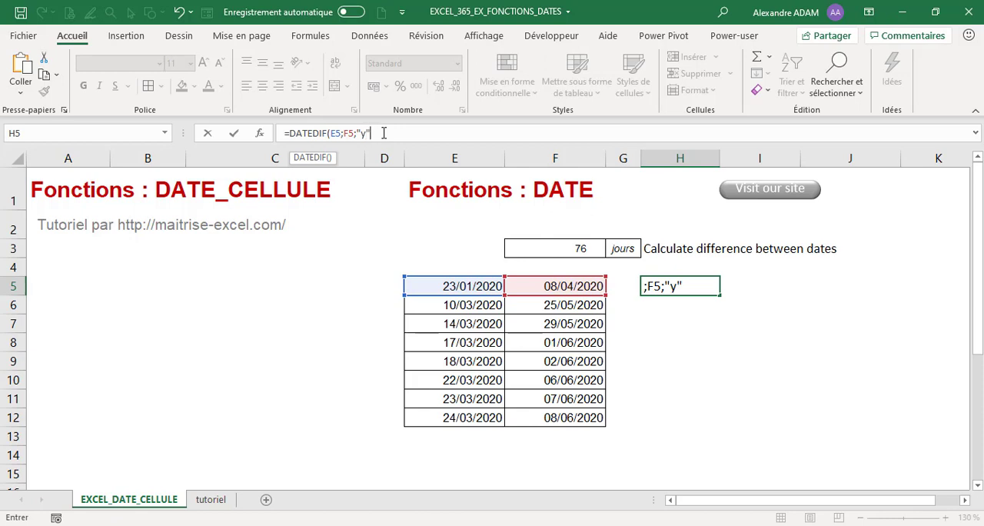
pyautogui.press('Return')
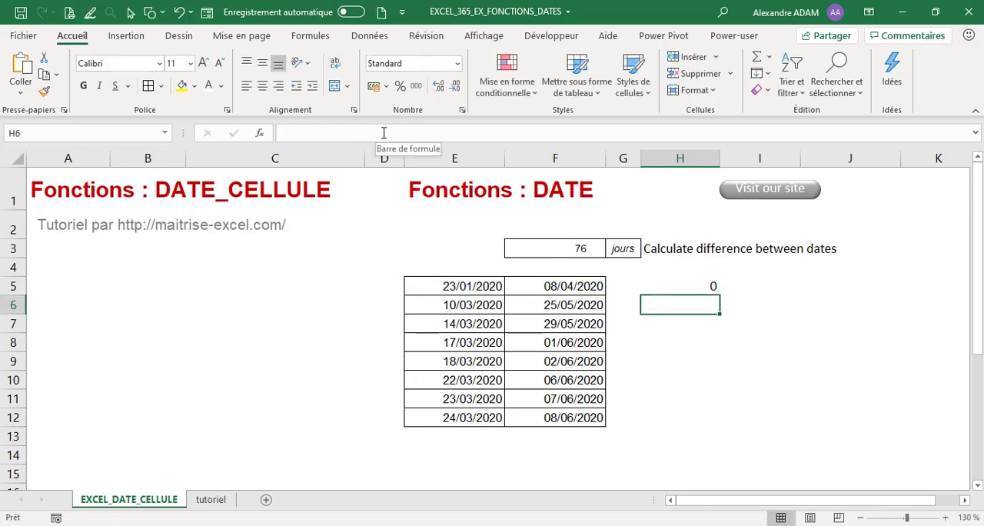
# Step: Extend the H5 formula with & " annee" to label the number of years
pyautogui.click(696, 284)
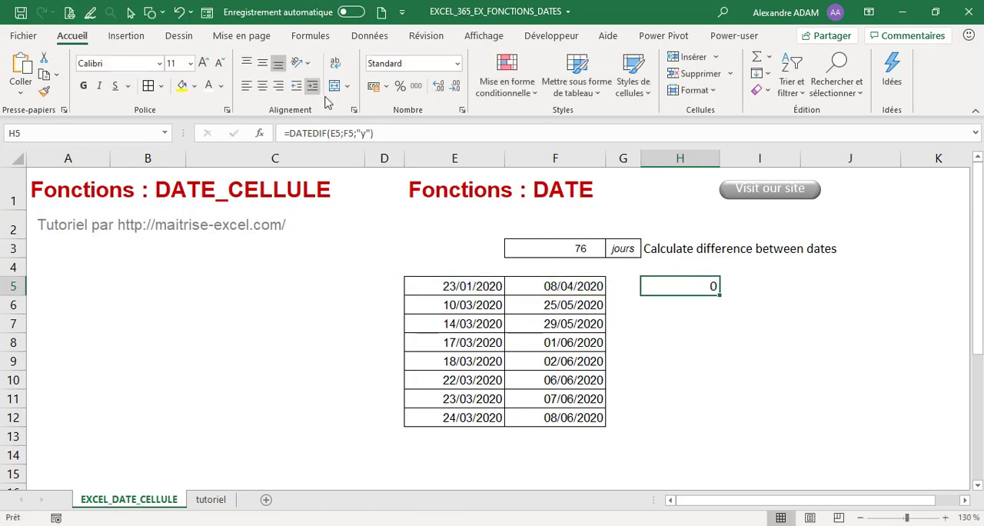
pyautogui.click(381, 133)
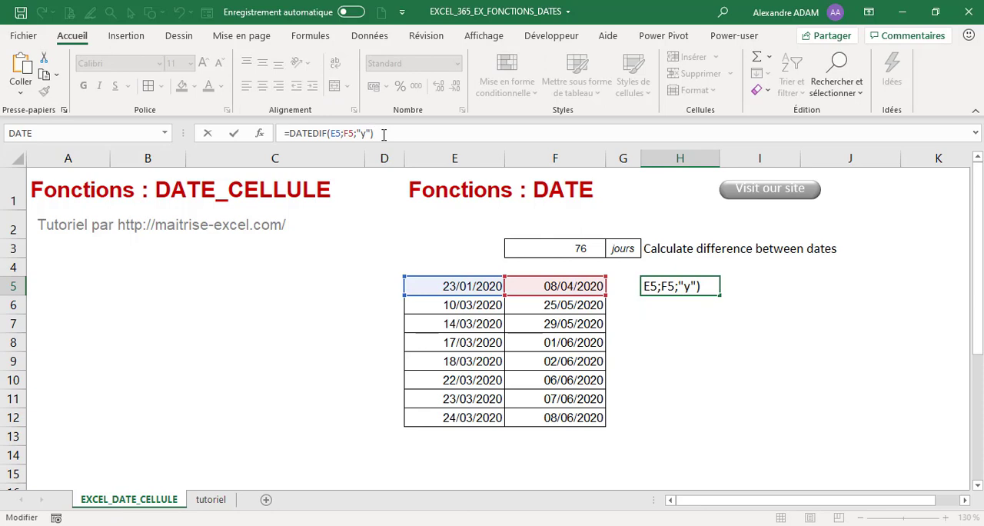
pyautogui.write('& "annee')
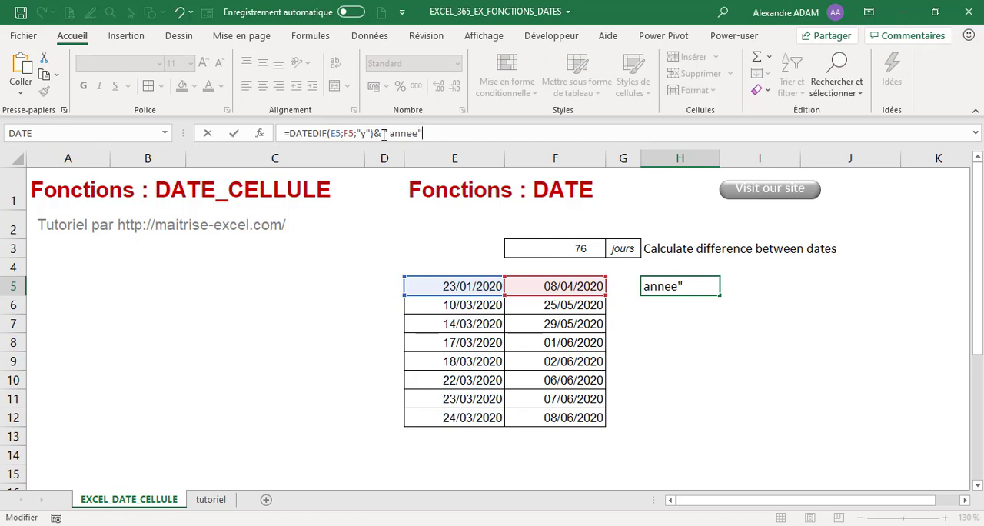
# Step: Append a copy of the DATEDIF expression to the H5 formula with & and set its unit to "ym" for the remaining months
pyautogui.moveTo(376, 134); pyautogui.dragTo(289, 133)
pyautogui.hotkey('ctrl', 'c')
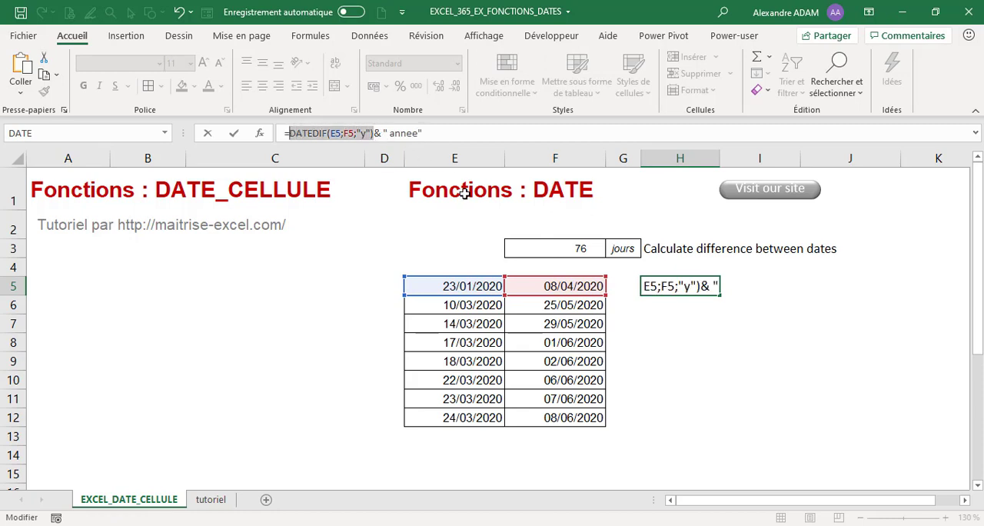
pyautogui.click(455, 133)
pyautogui.write('&')
pyautogui.hotkey('ctrl', 'v')
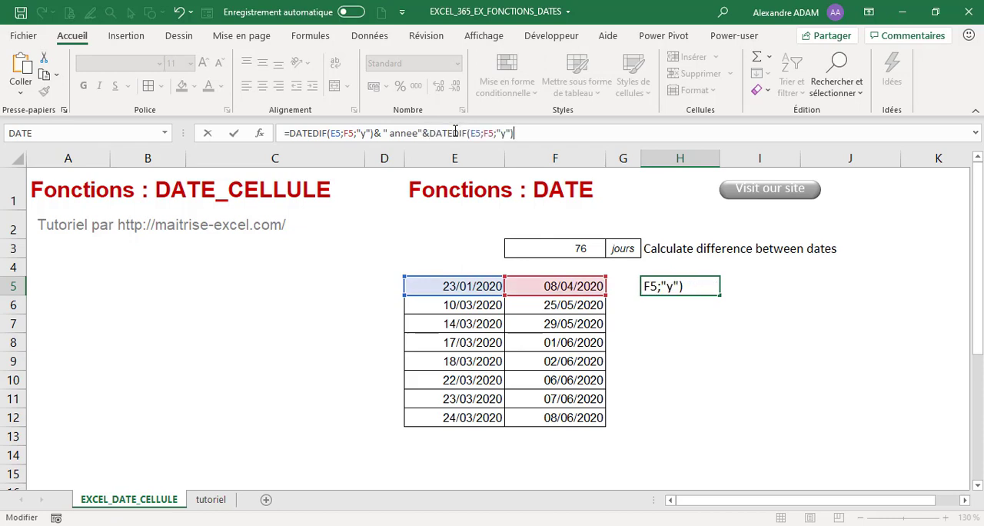
pyautogui.click(502, 133)
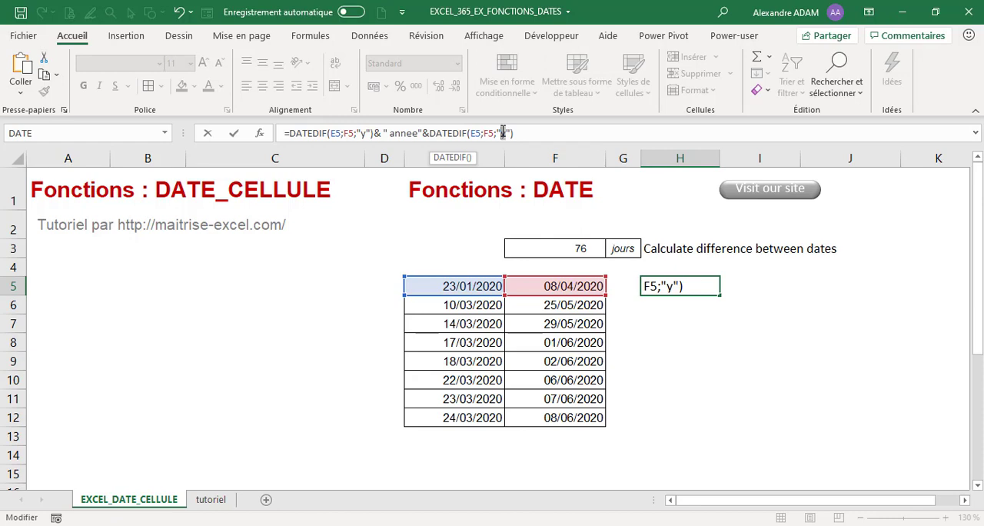
pyautogui.write('m')
# Step: Append &" mois" to the end of the H5 formula and confirm it
pyautogui.click(546, 135)
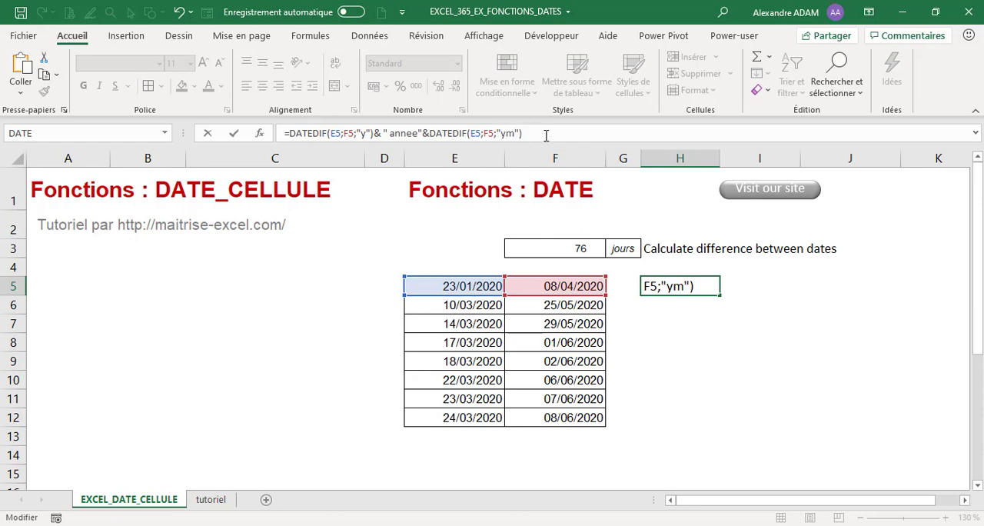
pyautogui.write('&" mois')
pyautogui.press('Return')
# Step: Add a space after "annee" in the H5 formula and append &DATEDIF(E5;F5;"md") for the remaining days
pyautogui.click(644, 286)
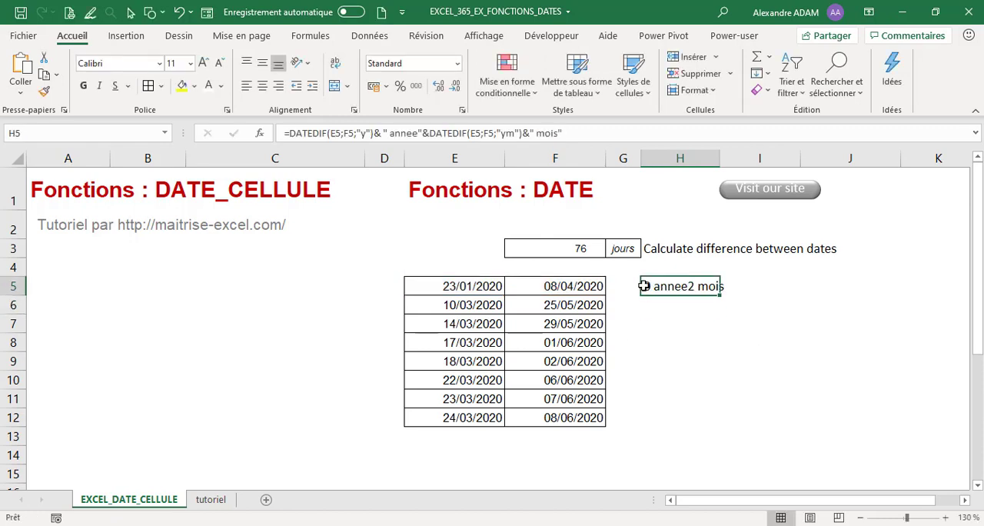
pyautogui.click(422, 133)
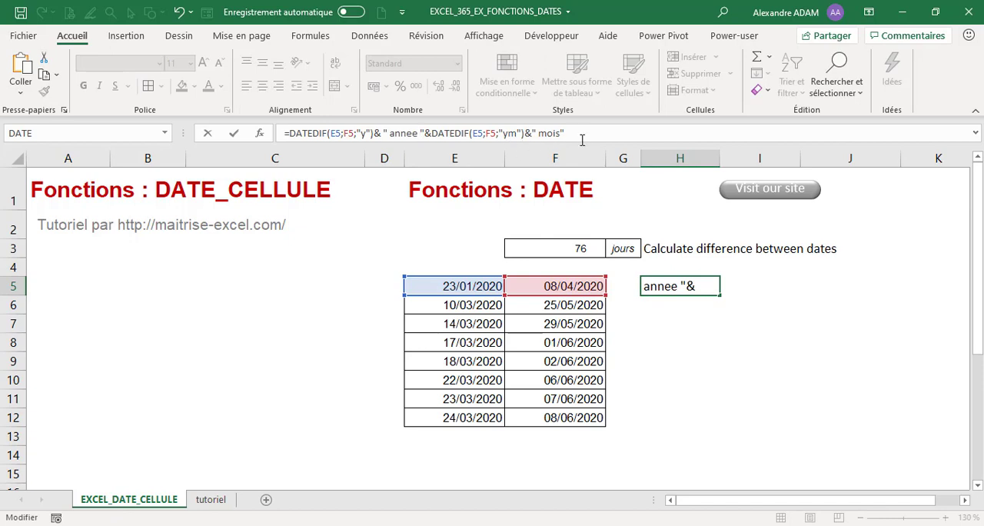
pyautogui.write('&')
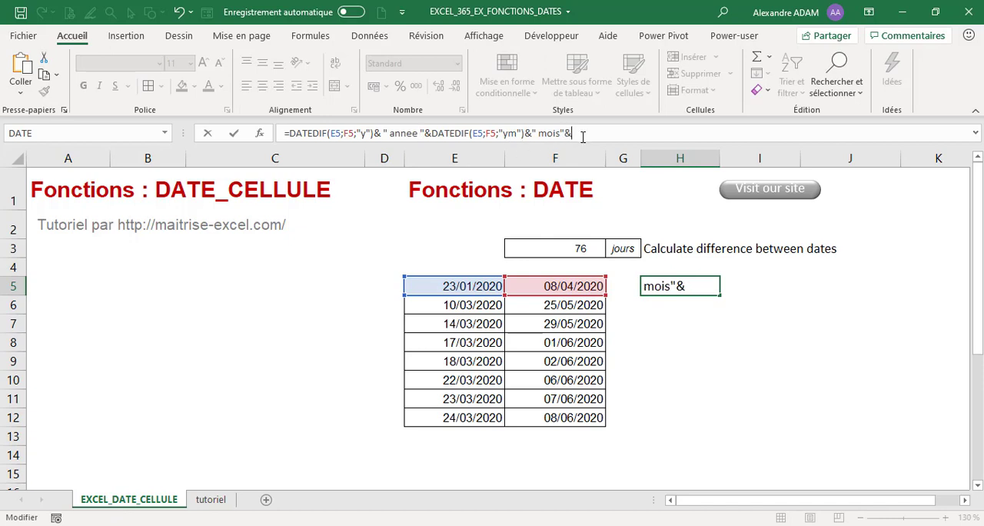
pyautogui.hotkey('ctrl', 'v')
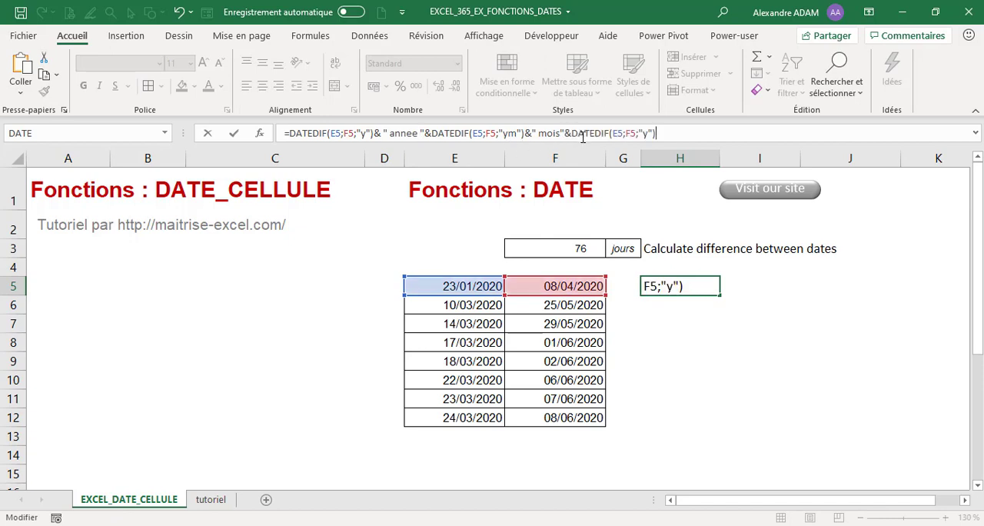
pyautogui.click(646, 133)
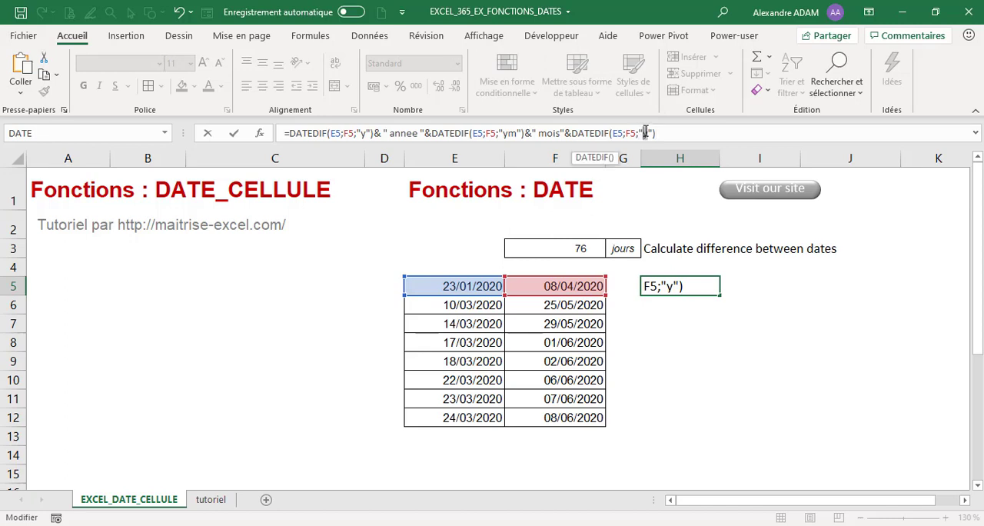
pyautogui.write('md')
# Step: Append &" jours" to the end of the H5 formula to label the days, and confirm it
pyautogui.click(693, 133)
pyautogui.write('&')
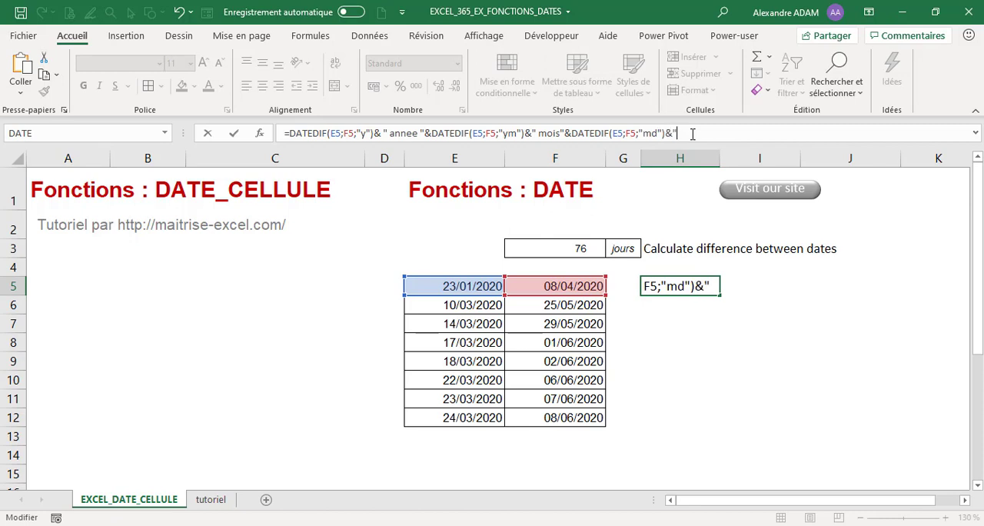
pyautogui.write('" jours")')
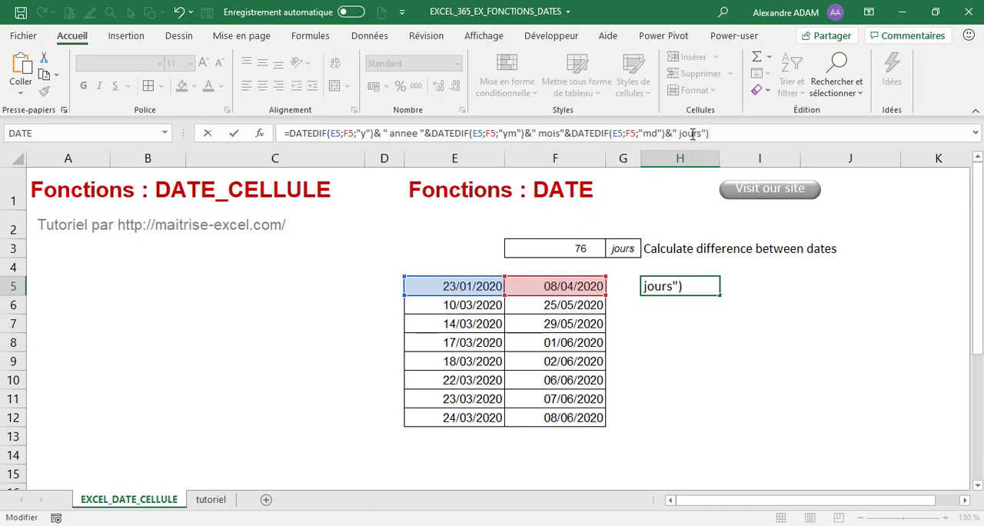
pyautogui.press('Return')
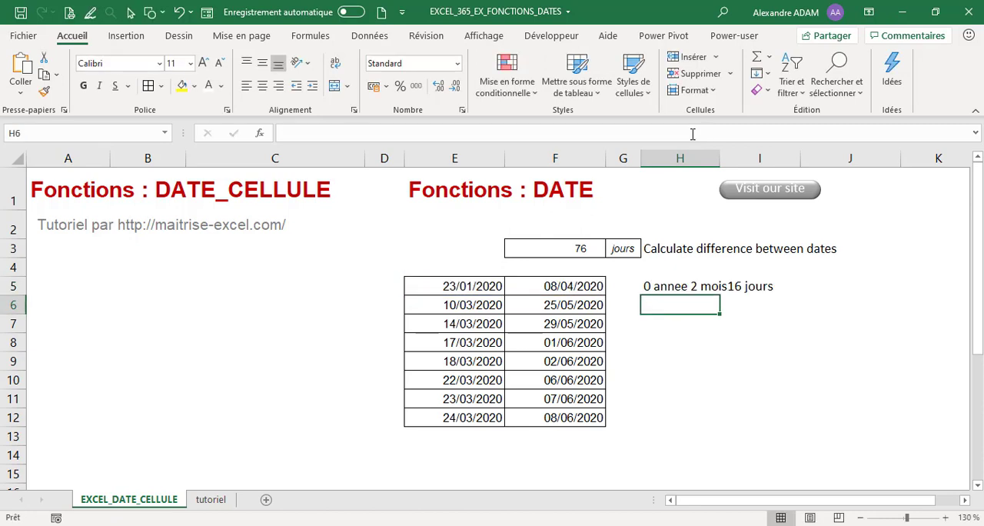
# Step: Insert a space after "mois" inside the text label of the H5 formula and confirm it
pyautogui.click(708, 286)
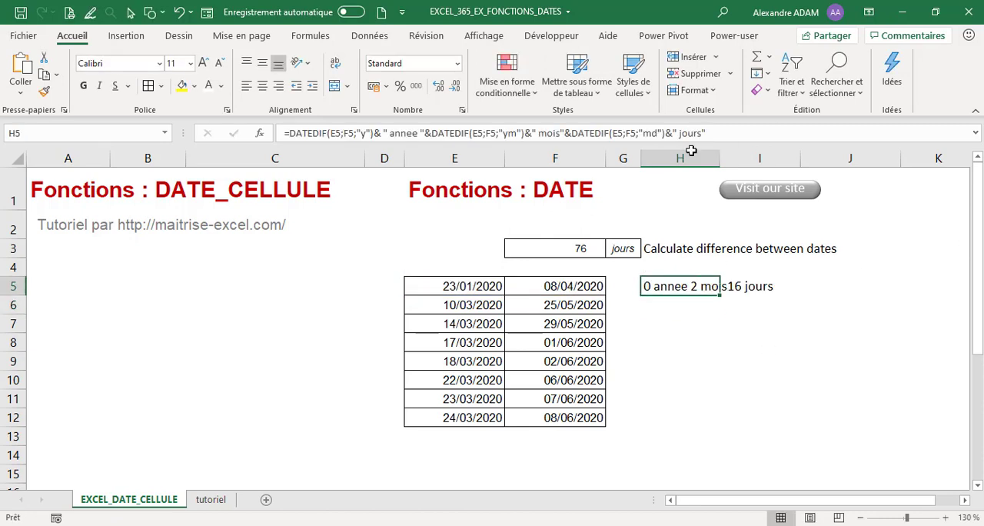
pyautogui.click(561, 133)
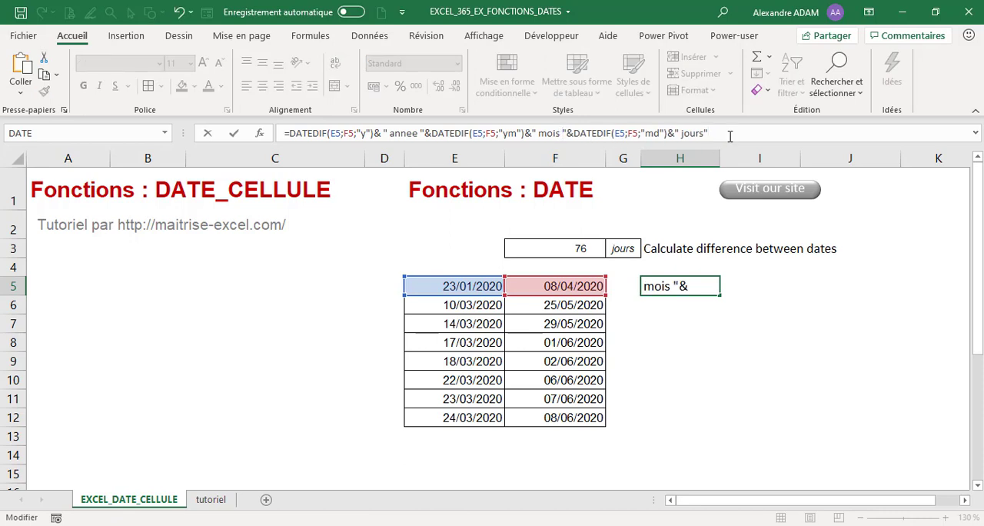
pyautogui.press('Return')
# Step: Fill the H5 DATEDIF formula down through H12 for all the date pairs
pyautogui.click(696, 282)
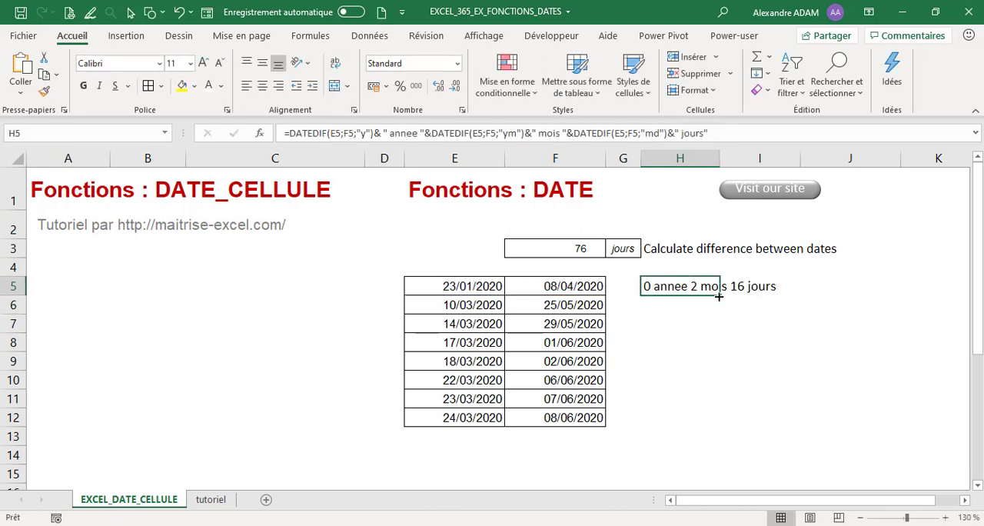
pyautogui.moveTo(719, 296); pyautogui.dragTo(720, 427)
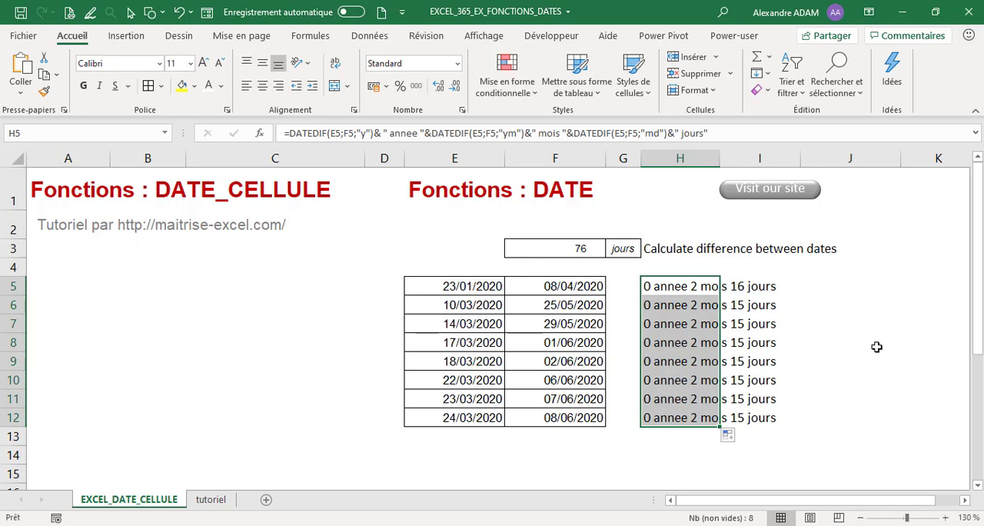
pyautogui.click(848, 350)
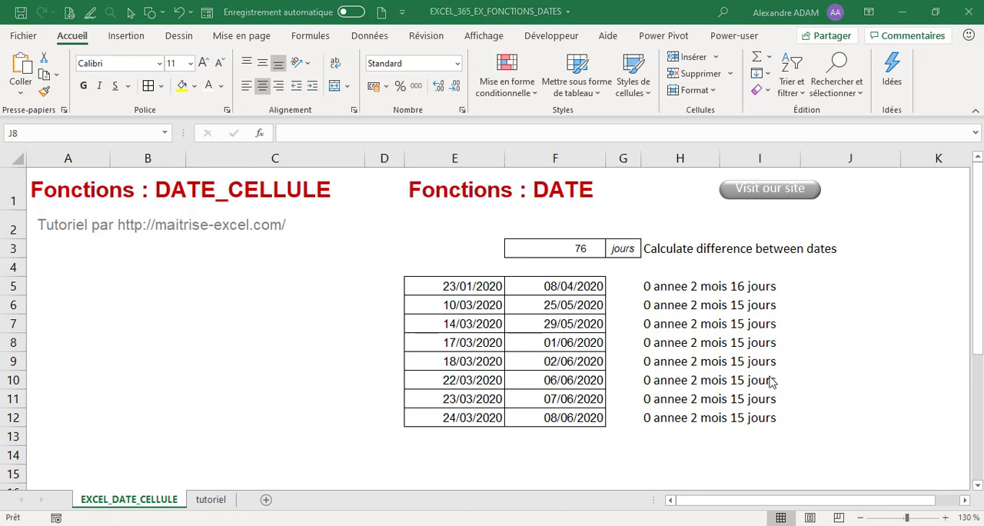
# Step: Examine the DATEDIF age formulas in D28:D32 of the tutoriel sheet, in years, months, days and combined units
pyautogui.click(695, 286)
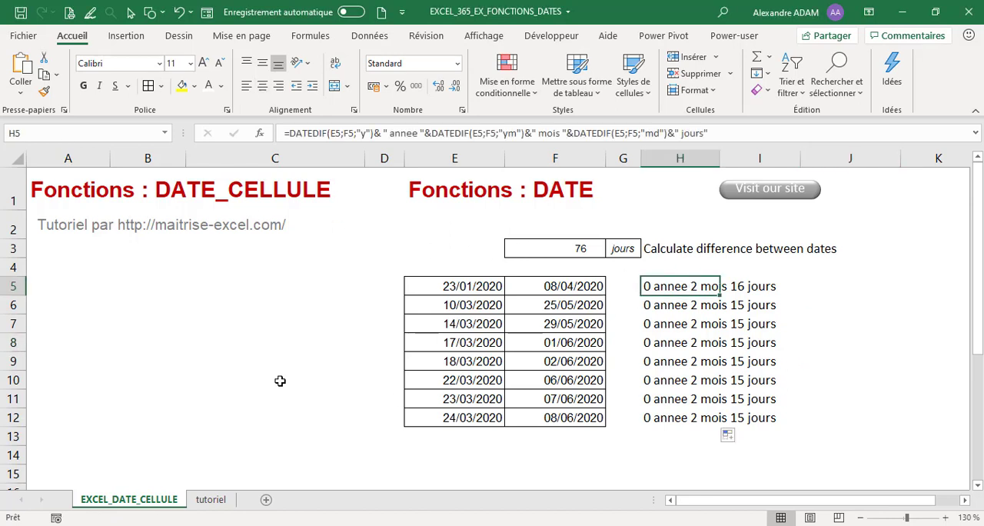
pyautogui.click(201, 500)
pyautogui.click(174, 399)
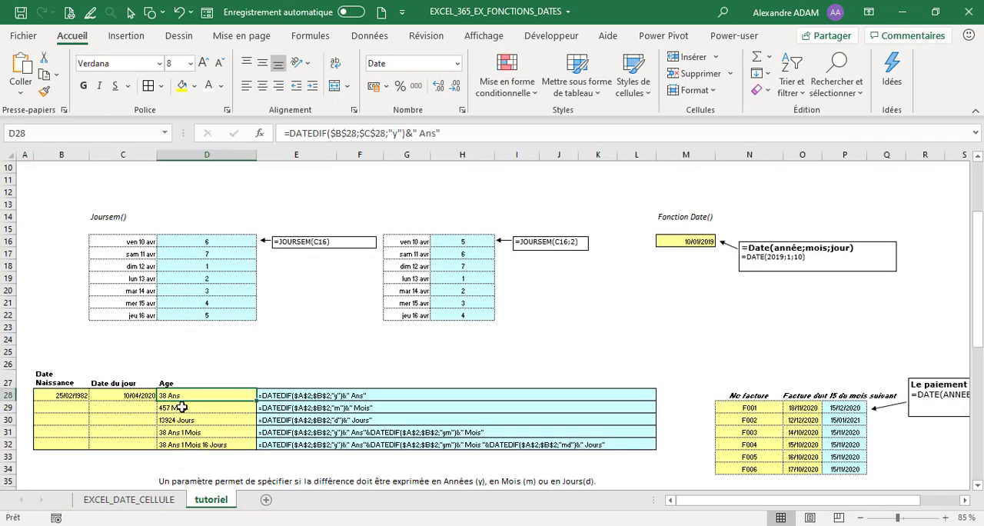
pyautogui.click(185, 409)
pyautogui.click(204, 422)
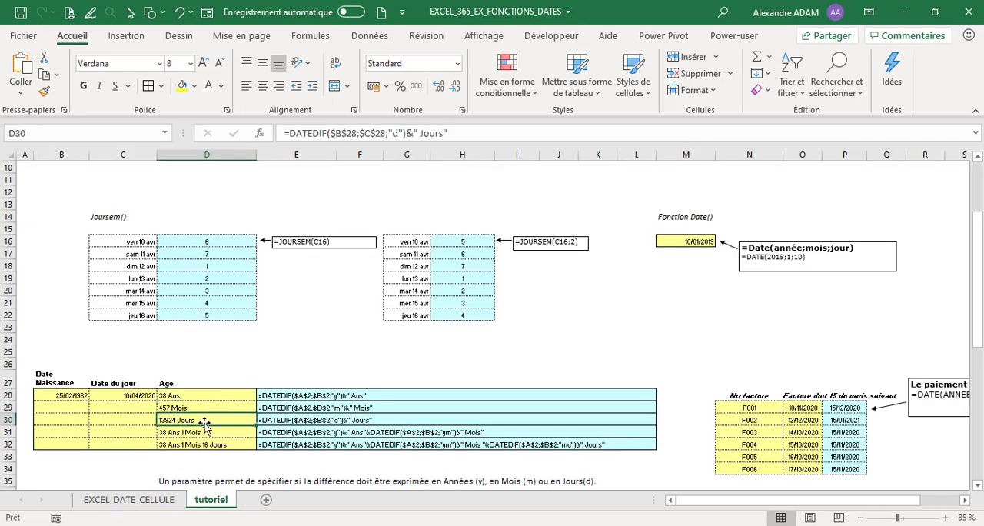
pyautogui.click(211, 434)
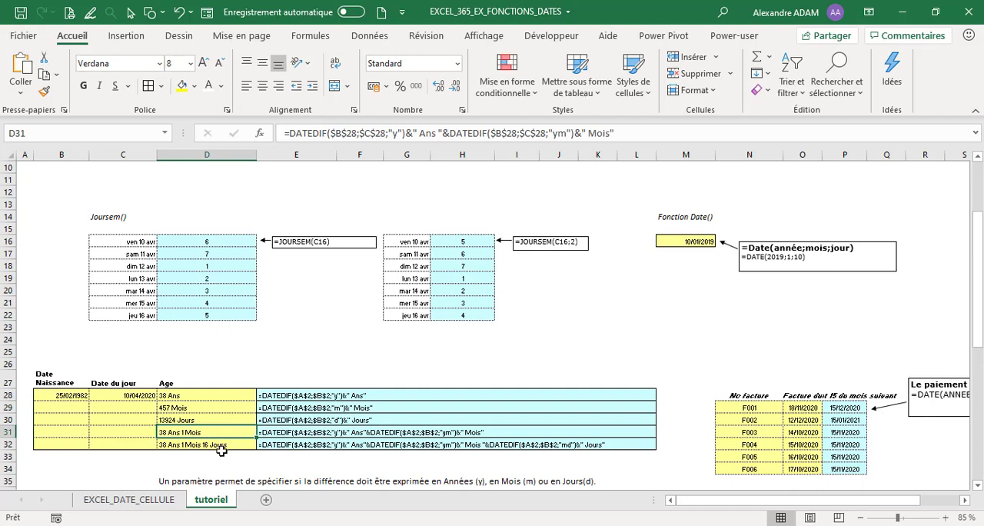
pyautogui.click(220, 447)
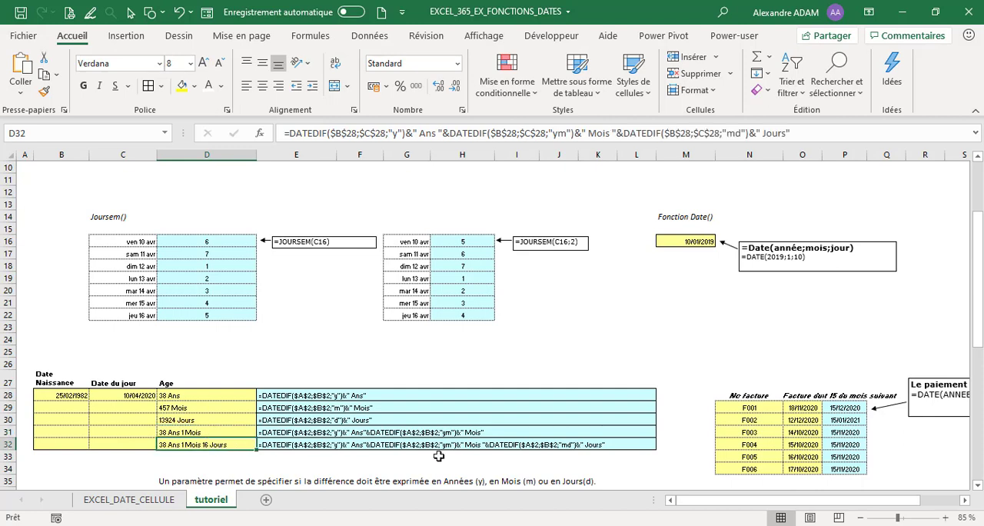
pyautogui.scroll(-2, 434, 452)
pyautogui.scroll(2, 424, 446)
# Step: Examine the DATE formula in P29 that sets the invoice due date to the 15th of the following month
pyautogui.moveTo(900, 501); pyautogui.dragTo(923, 502)
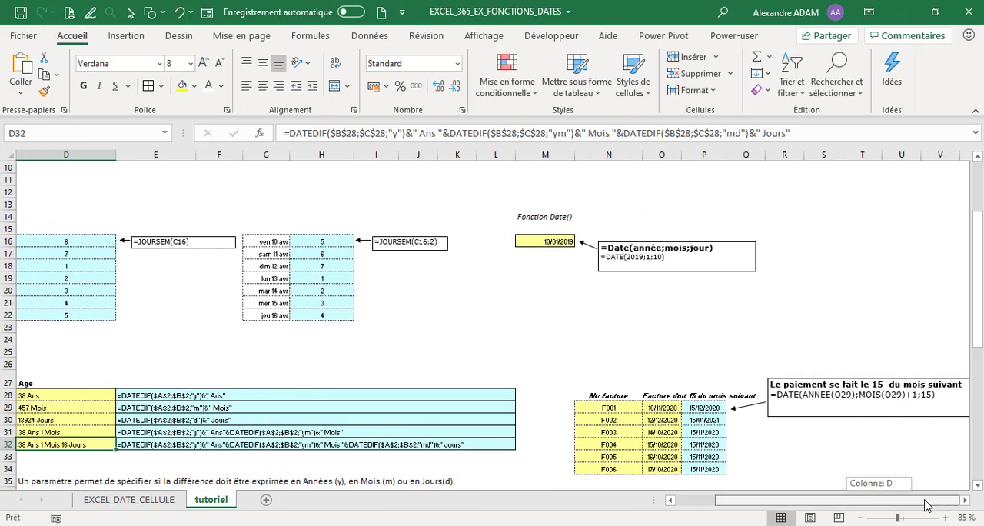
pyautogui.click(661, 409)
pyautogui.click(696, 412)
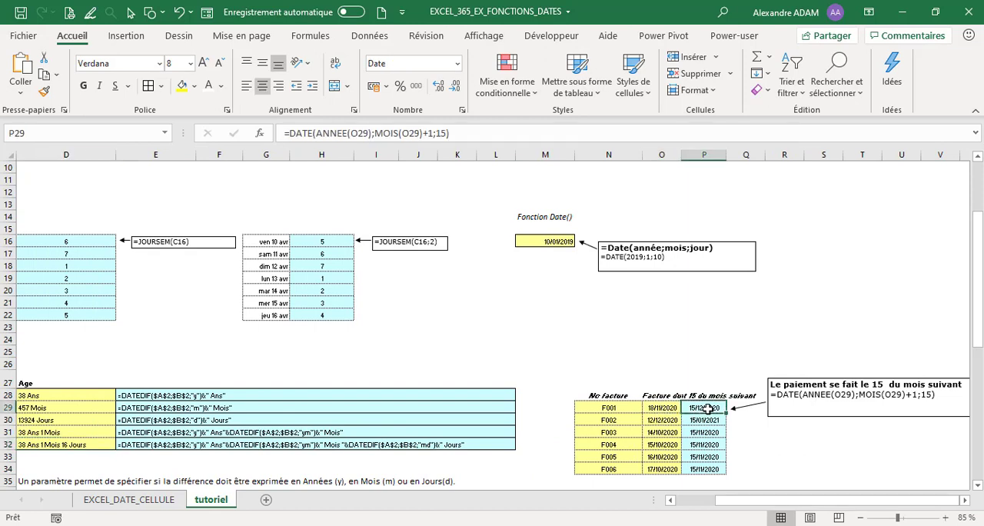
pyautogui.doubleClick(697, 412)
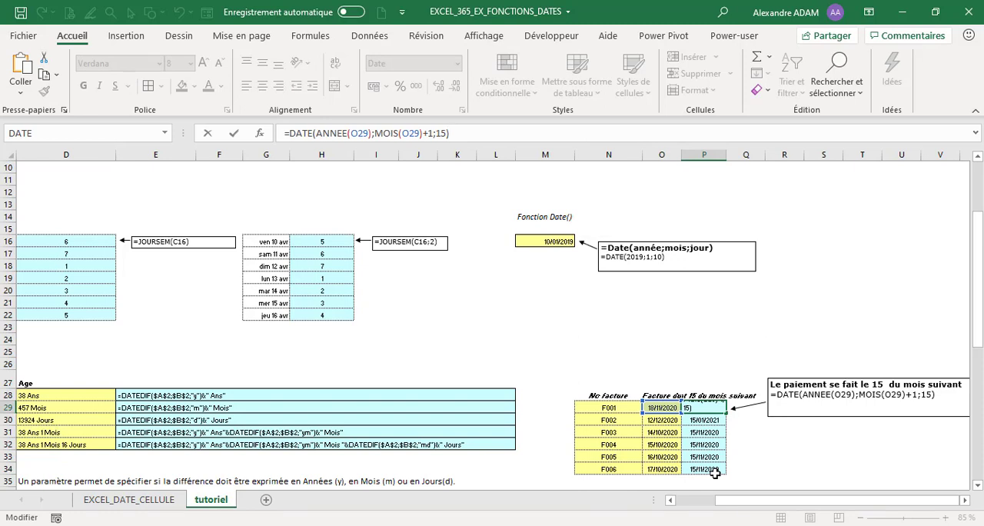
pyautogui.press('Return')
pyautogui.click(711, 408)
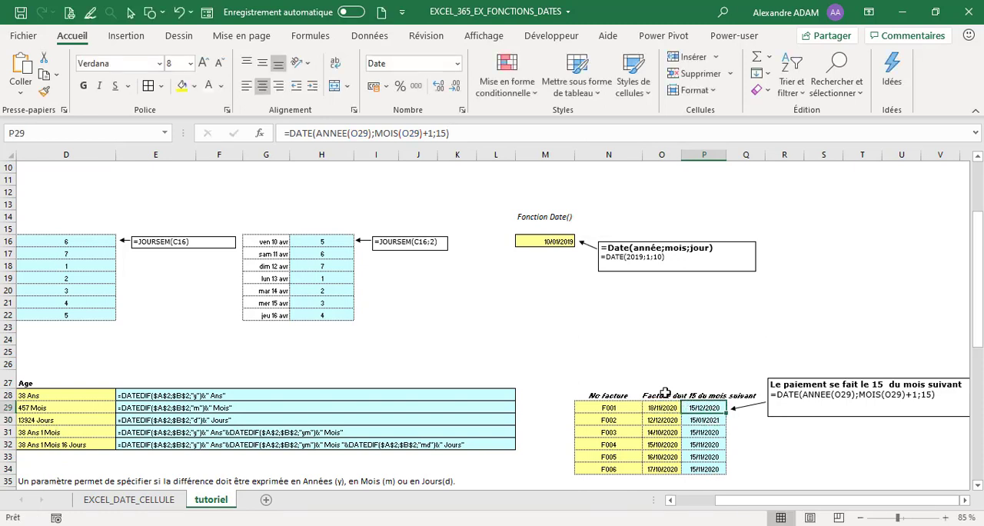
pyautogui.click(314, 133)
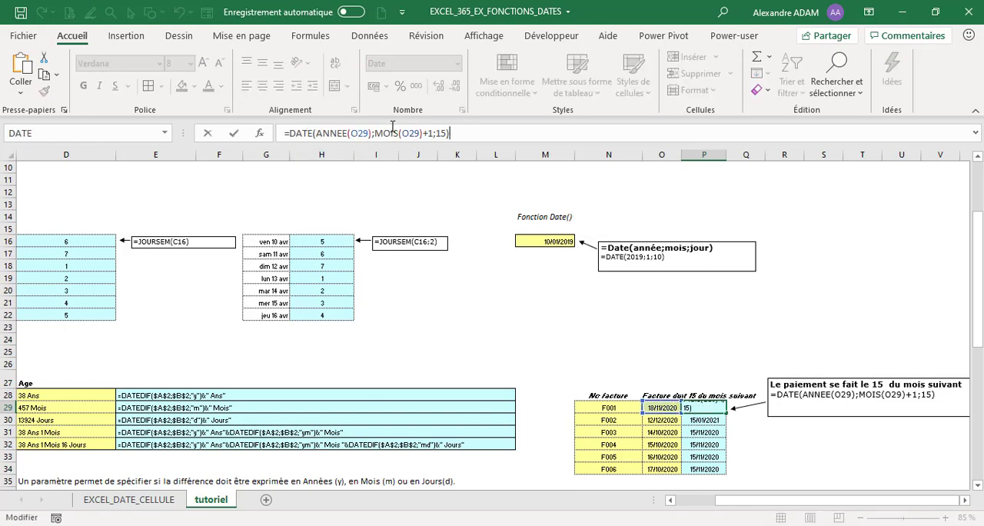
pyautogui.click(449, 133)
pyautogui.click(456, 133)
pyautogui.press('Return')
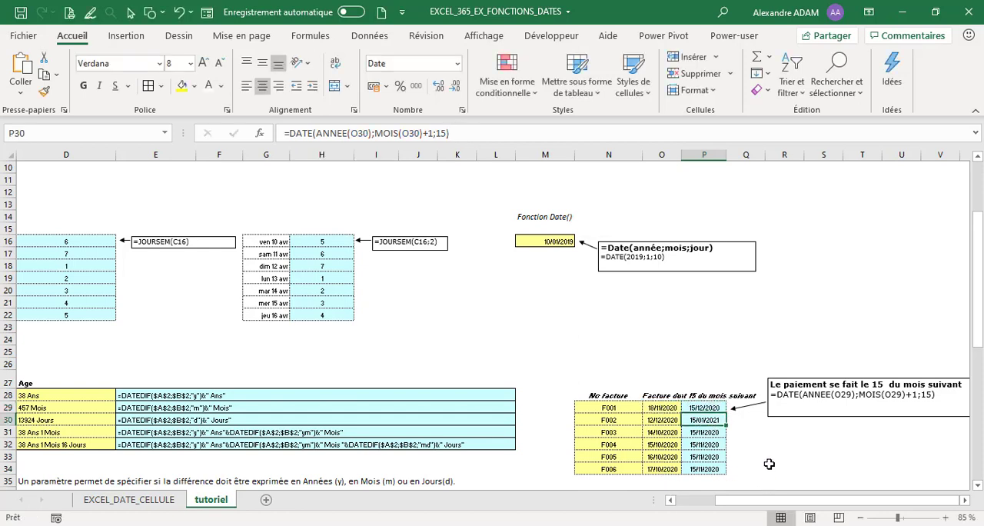
# Step: Look over the date-difference examples in rows 39 to 58 of the tutoriel sheet and return to EXCEL_DATE_CELLULE
pyautogui.moveTo(793, 504); pyautogui.dragTo(750, 504)
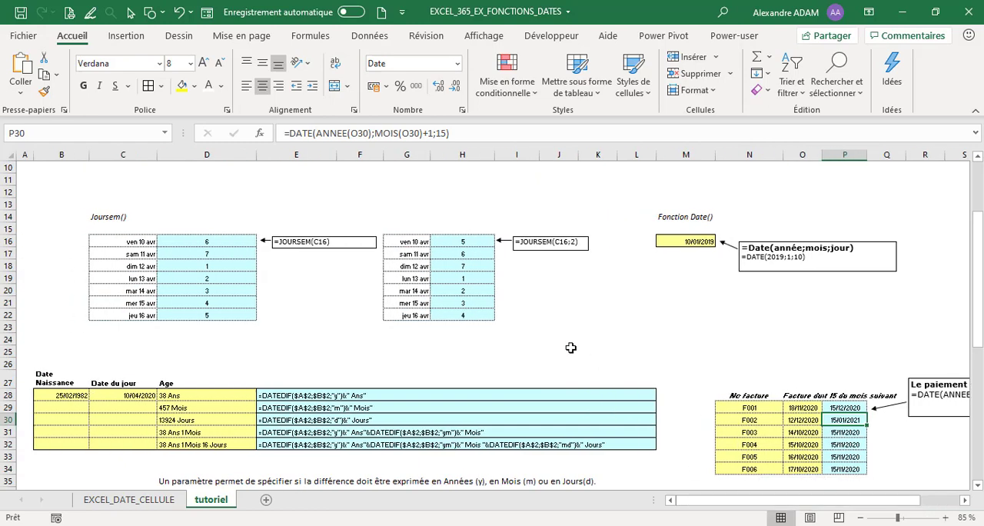
pyautogui.scroll(-9, 571, 347)
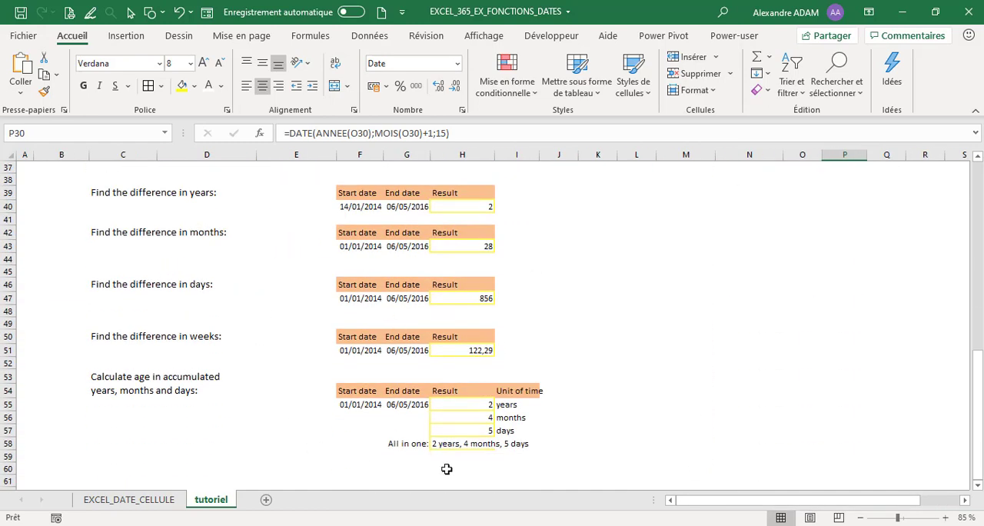
pyautogui.click(147, 501)
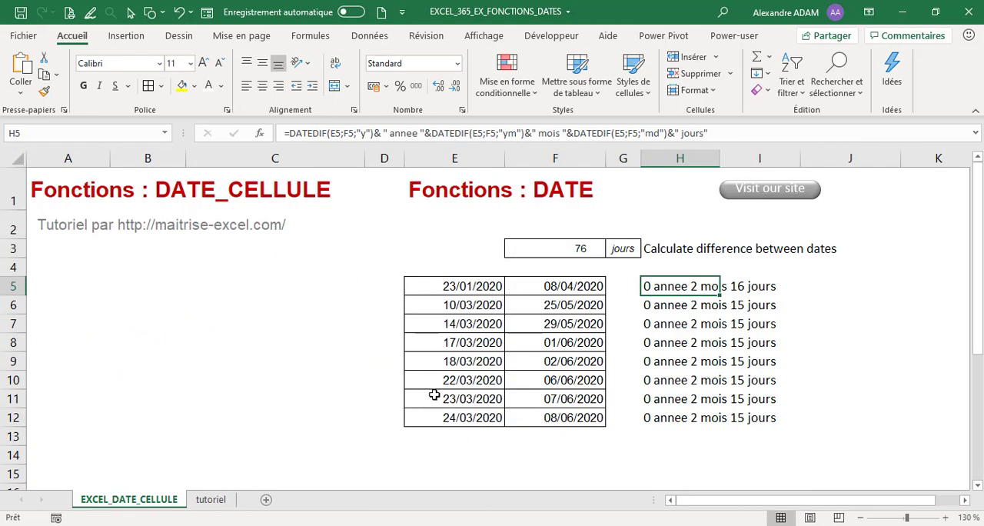
# Step: Set the font colour of the place names in C5:C12 to black
pyautogui.click(861, 405)
pyautogui.moveTo(230, 289); pyautogui.dragTo(318, 415)
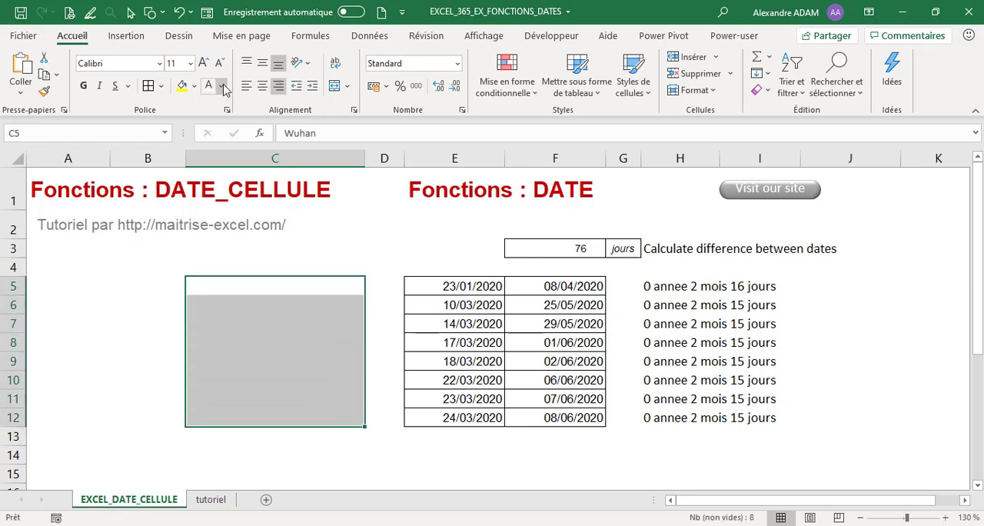
pyautogui.click(223, 89)
pyautogui.click(223, 148)
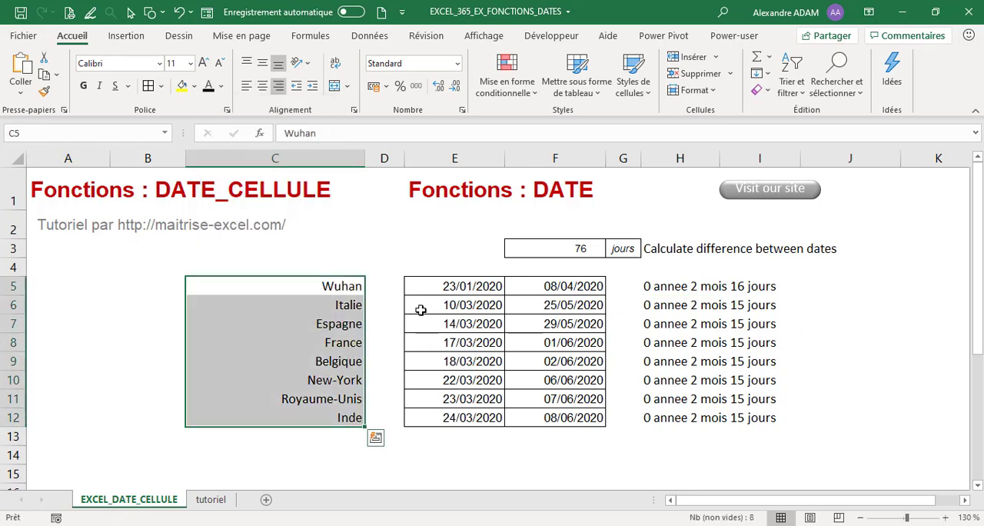
# Step: Review Wuhan's start and end dates, the number of days in F3, the other start dates in column E and France's end date in F8
pyautogui.click(359, 283)
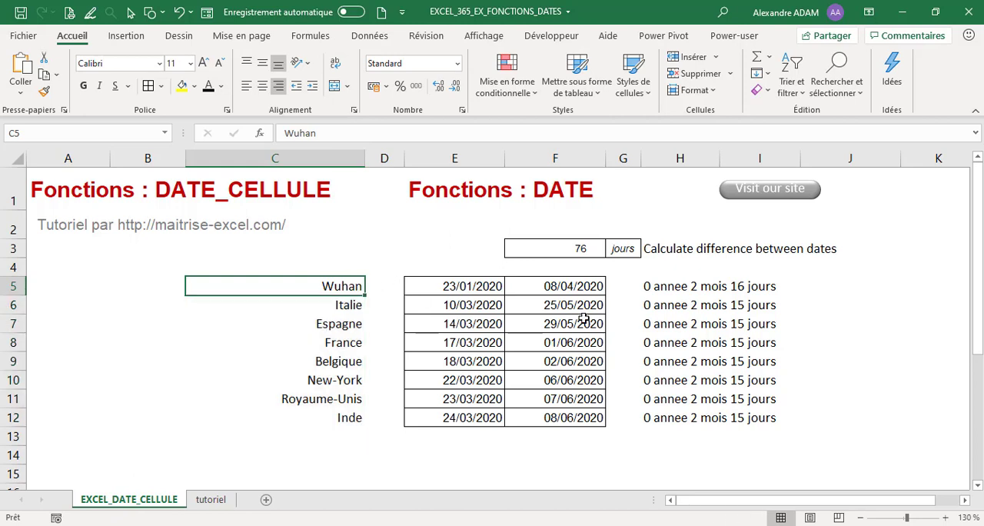
pyautogui.click(480, 285)
pyautogui.click(586, 283)
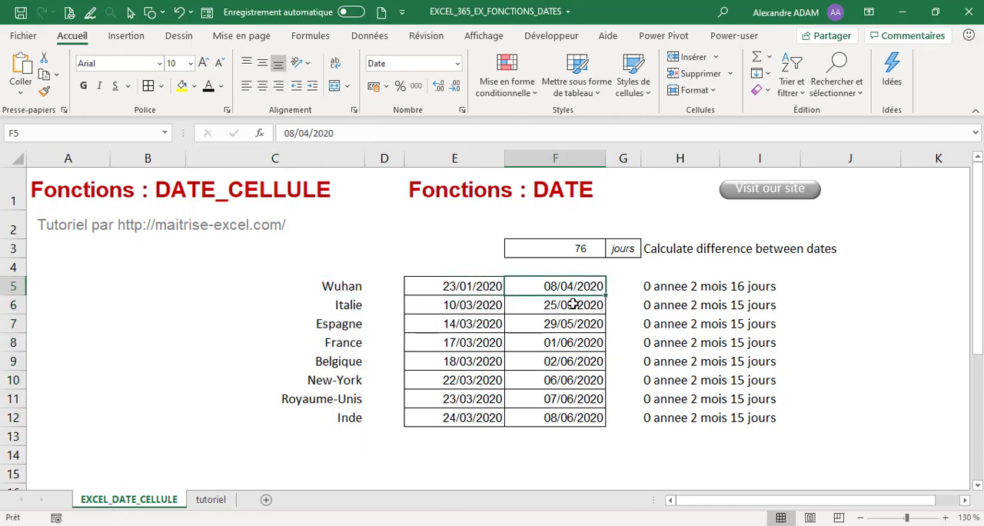
pyautogui.click(584, 248)
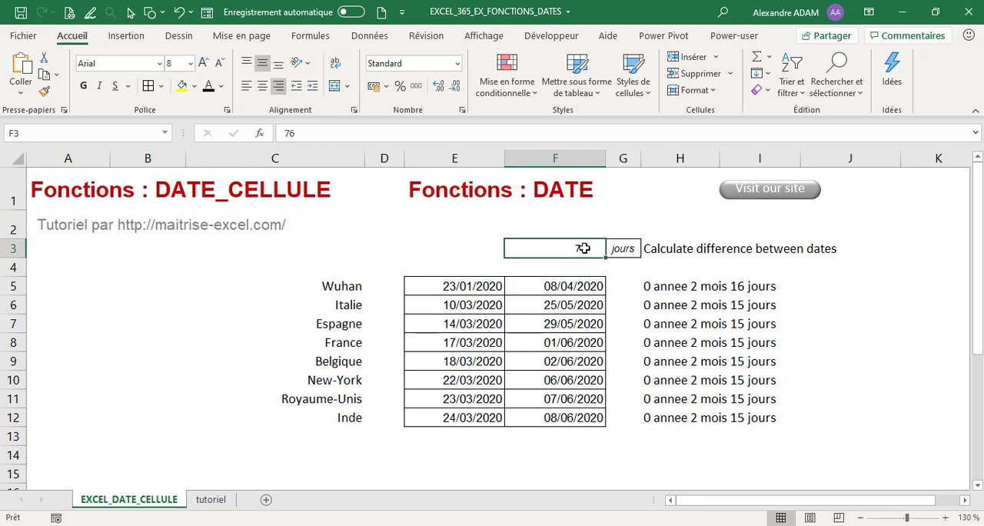
pyautogui.click(478, 306)
pyautogui.click(476, 328)
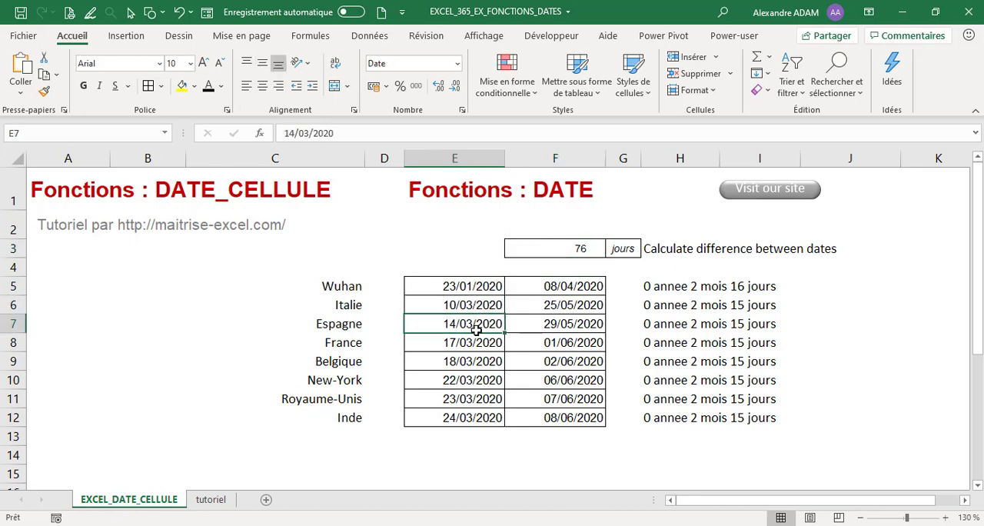
pyautogui.click(475, 343)
pyautogui.click(476, 361)
pyautogui.click(475, 380)
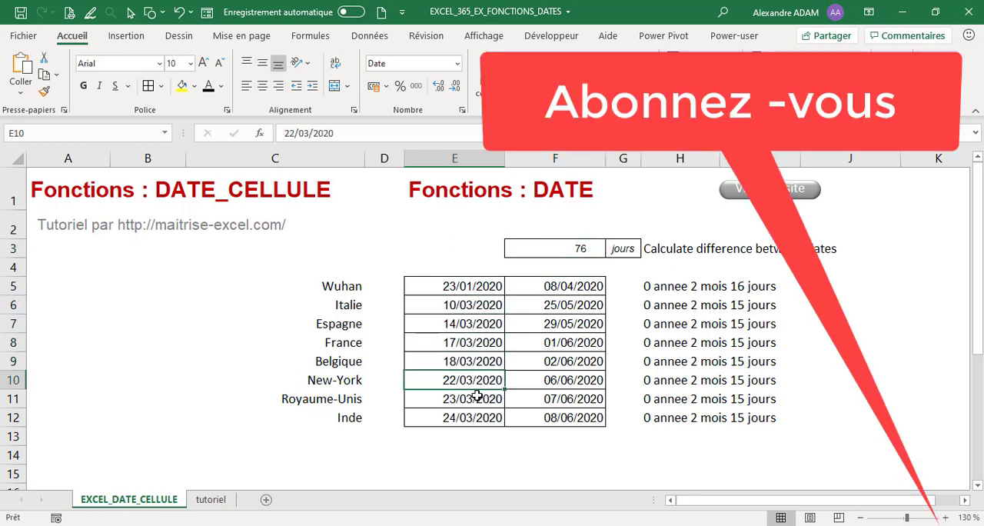
pyautogui.click(477, 395)
pyautogui.click(460, 343)
pyautogui.click(575, 342)
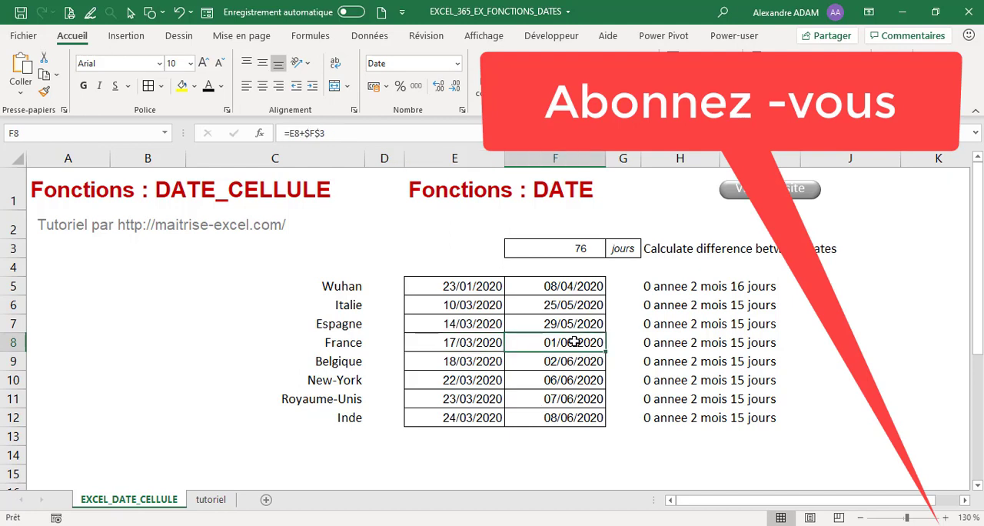